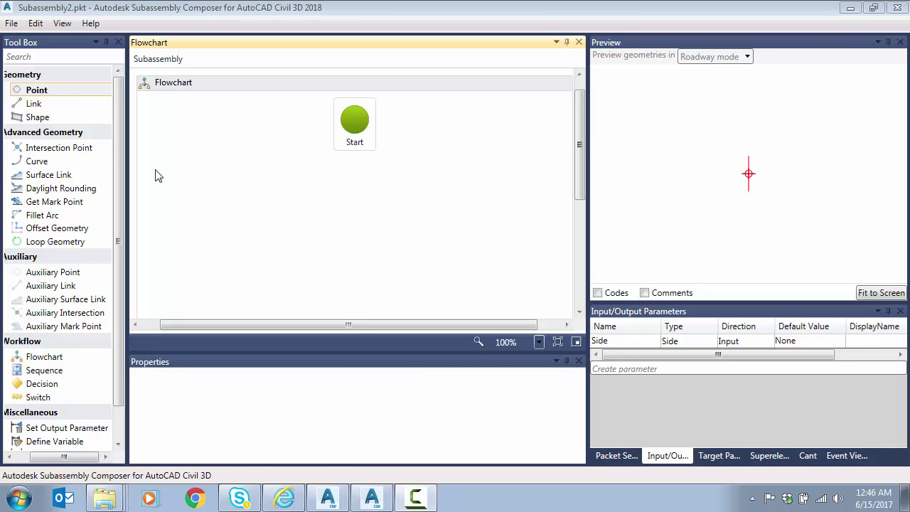
# Step: Create a surface target parameter and name it EG
pyautogui.click(710, 458)
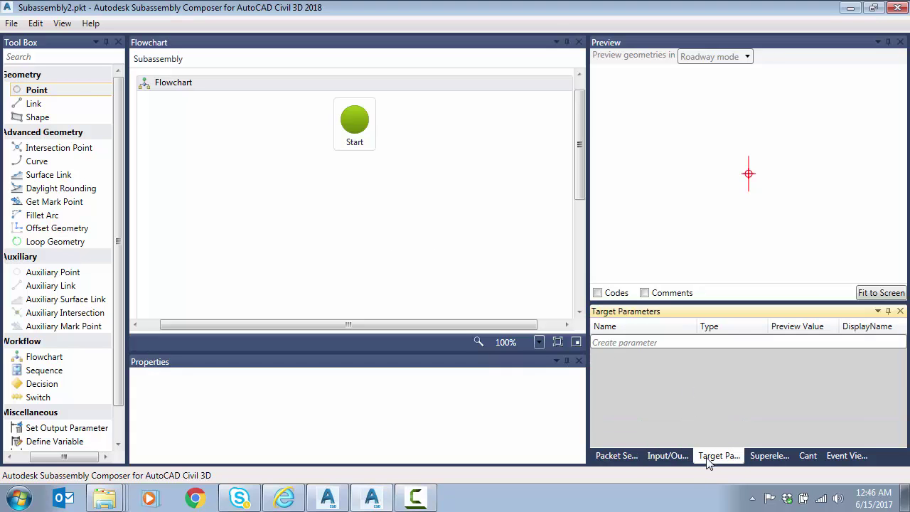
pyautogui.click(623, 341)
pyautogui.click(658, 341)
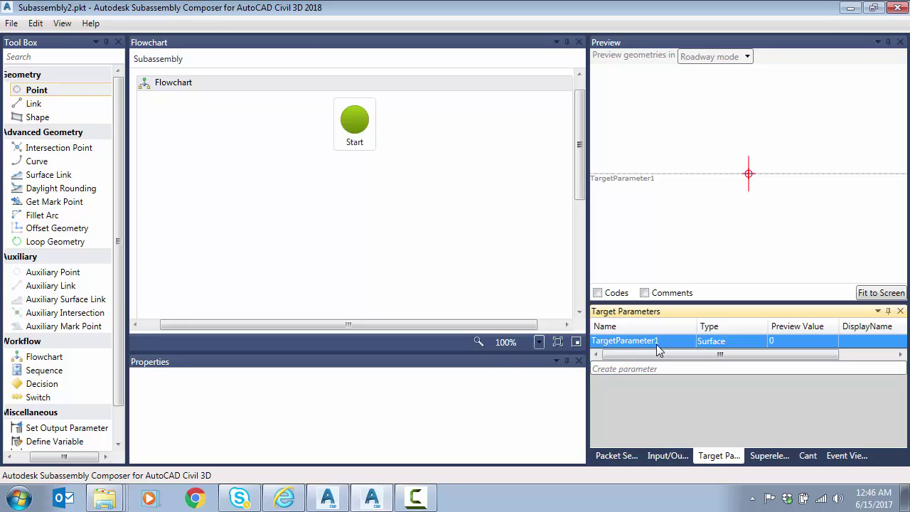
pyautogui.click(654, 342)
pyautogui.moveTo(655, 342); pyautogui.dragTo(567, 344)
pyautogui.press('BackSpace')
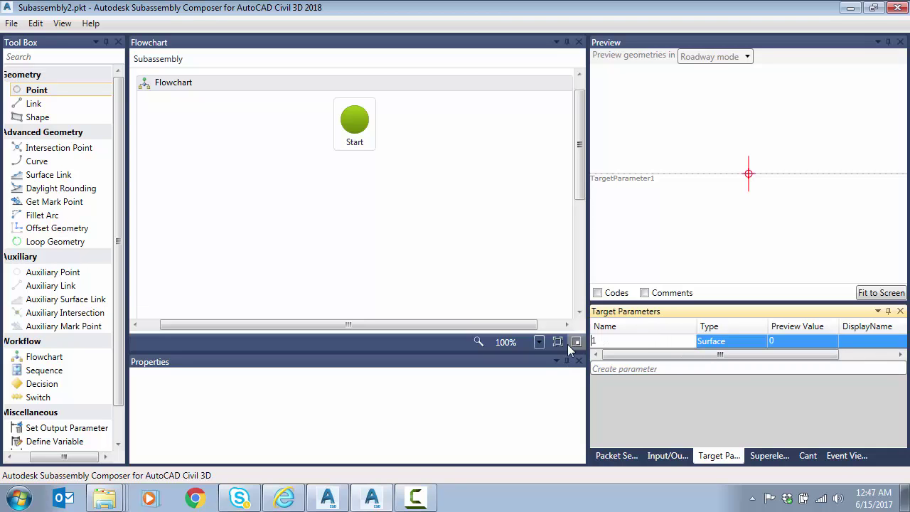
pyautogui.write('EG')
pyautogui.press('Return')
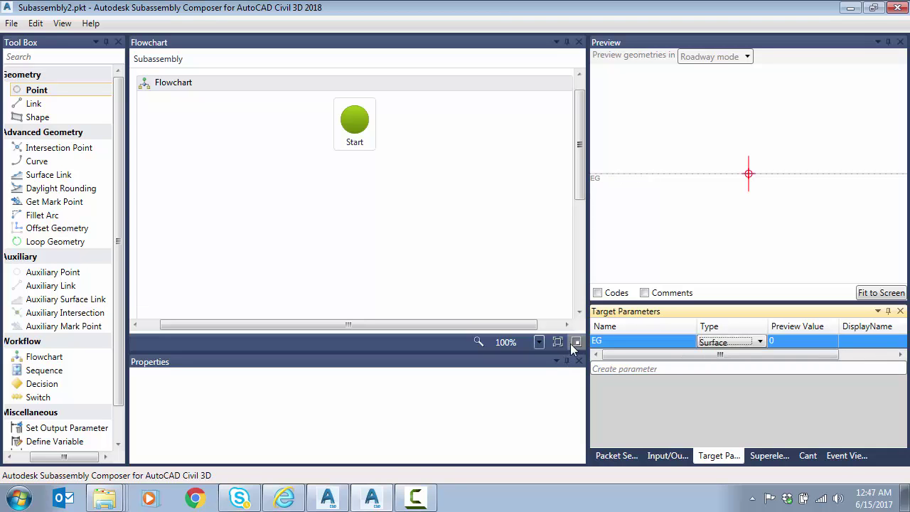
pyautogui.click(667, 455)
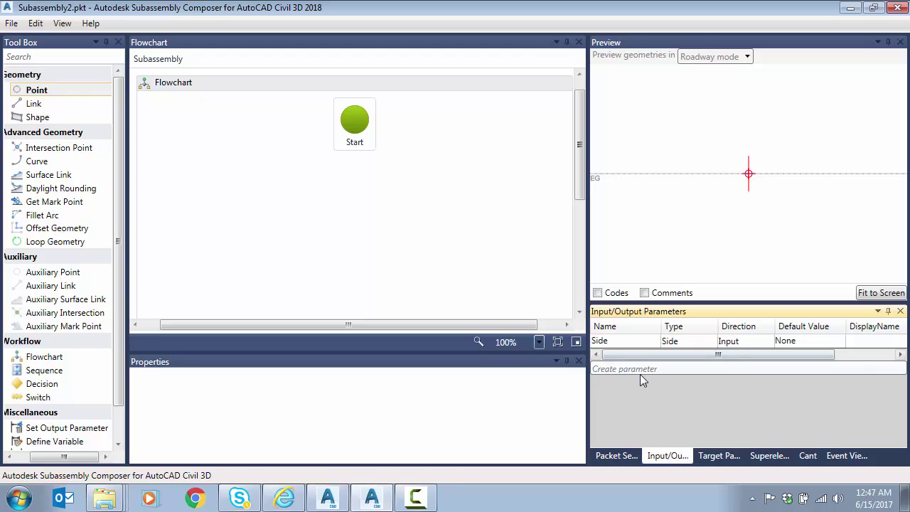
pyautogui.click(710, 456)
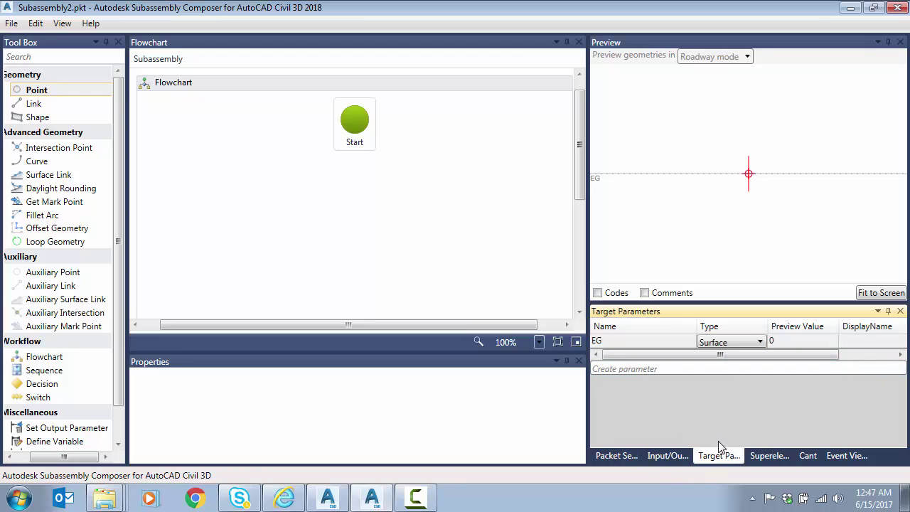
pyautogui.click(668, 458)
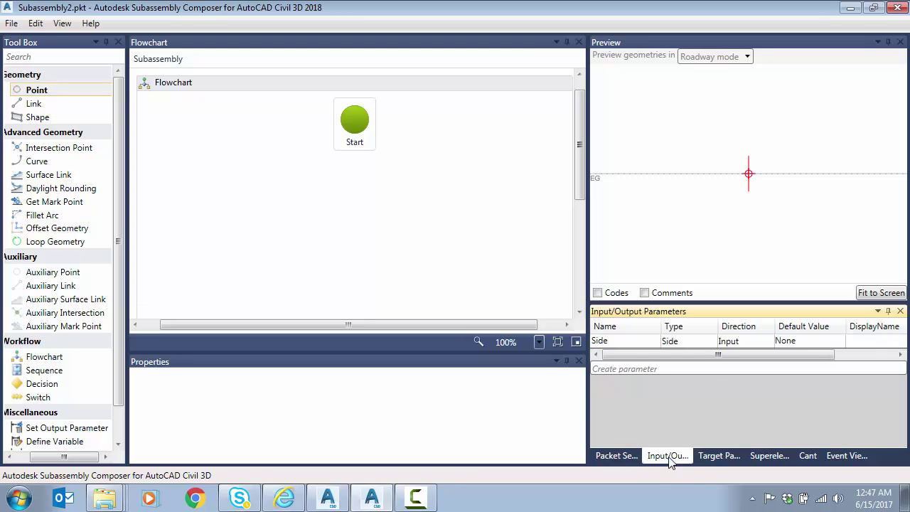
# Step: Add a point below Start in the flowchart and an auxiliary point below that point
pyautogui.moveTo(34, 89); pyautogui.dragTo(376, 193)
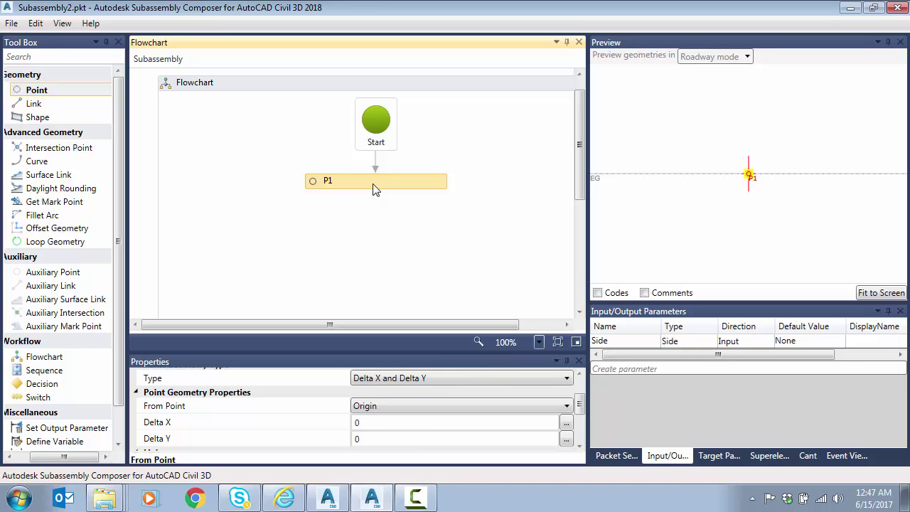
pyautogui.moveTo(118, 242); pyautogui.dragTo(80, 272)
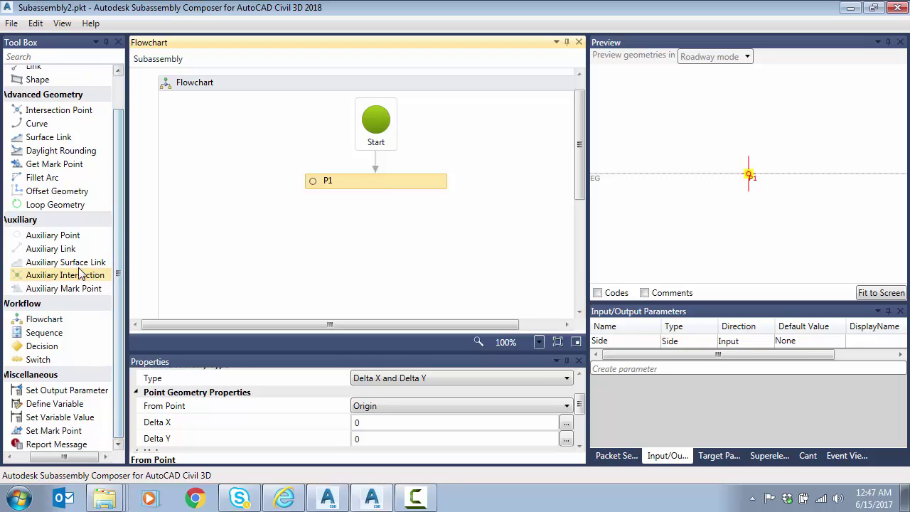
pyautogui.moveTo(57, 242); pyautogui.dragTo(378, 222)
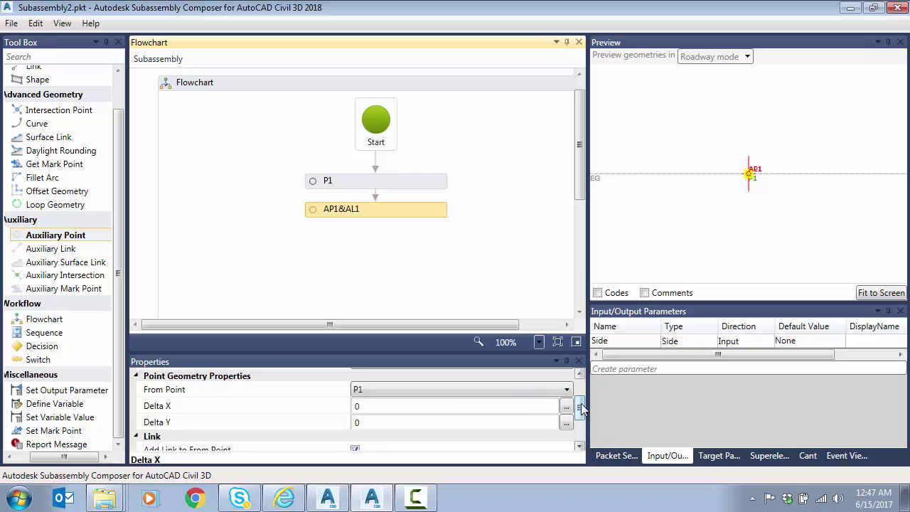
# Step: Turn off the auxiliary point's link to its from point and set its geometry type to Slope and Delta Y
pyautogui.scroll(-1, 581, 407)
pyautogui.click(355, 430)
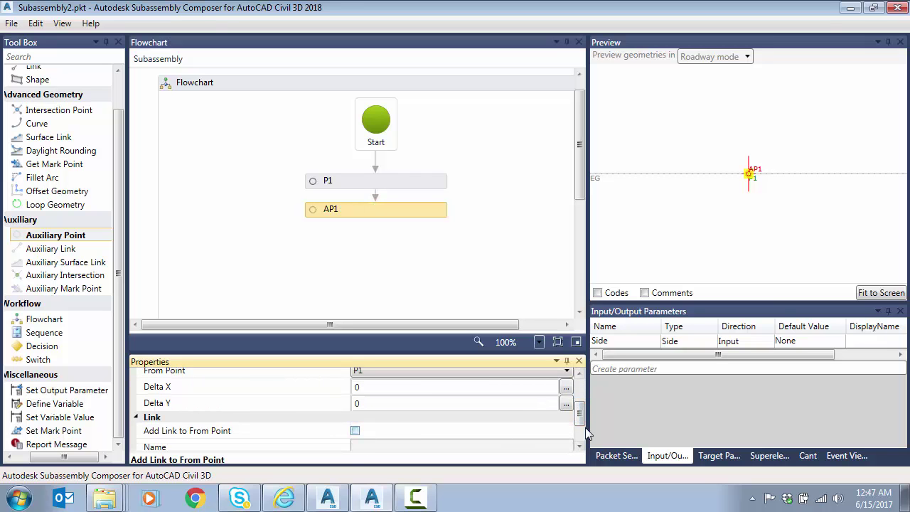
pyautogui.scroll(1, 580, 415)
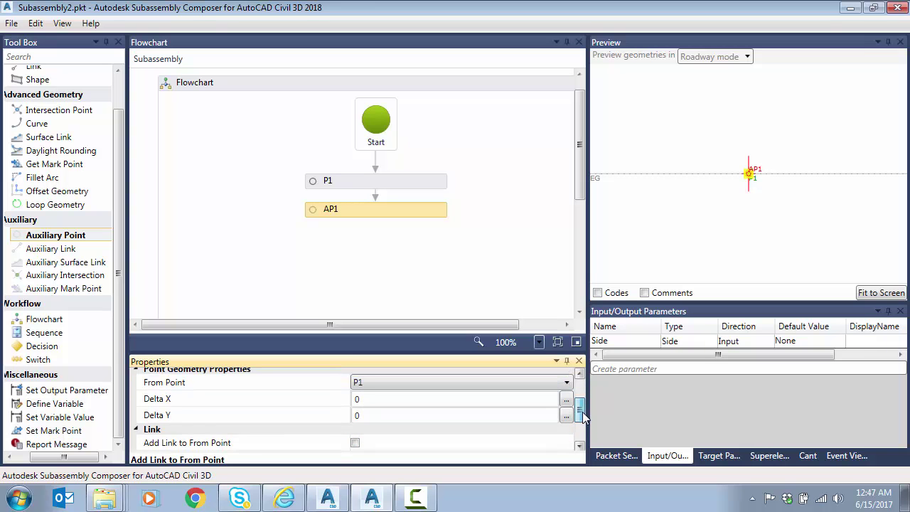
pyautogui.click(398, 384)
pyautogui.click(398, 384)
pyautogui.click(391, 400)
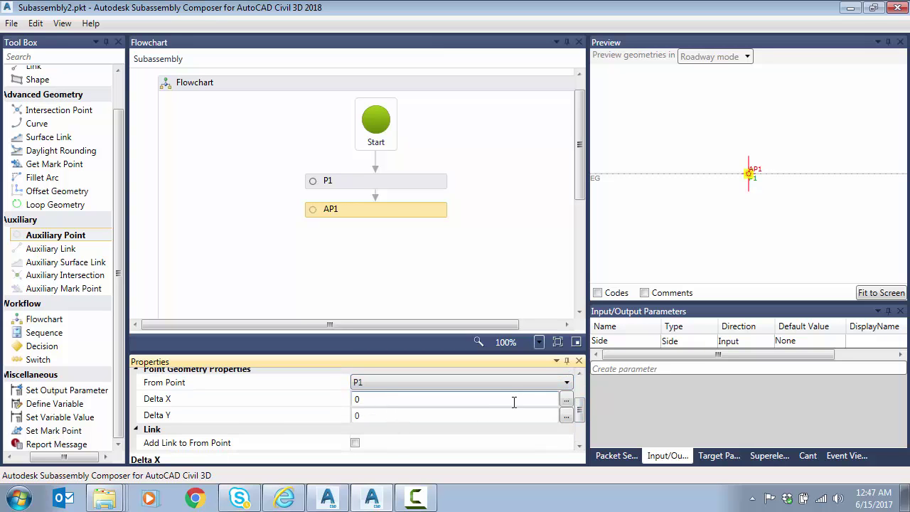
pyautogui.scroll(1, 582, 408)
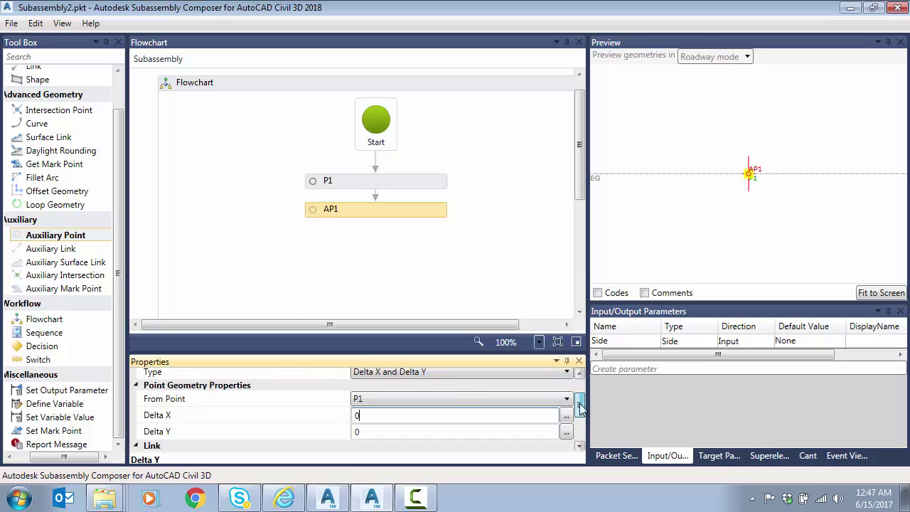
pyautogui.click(442, 372)
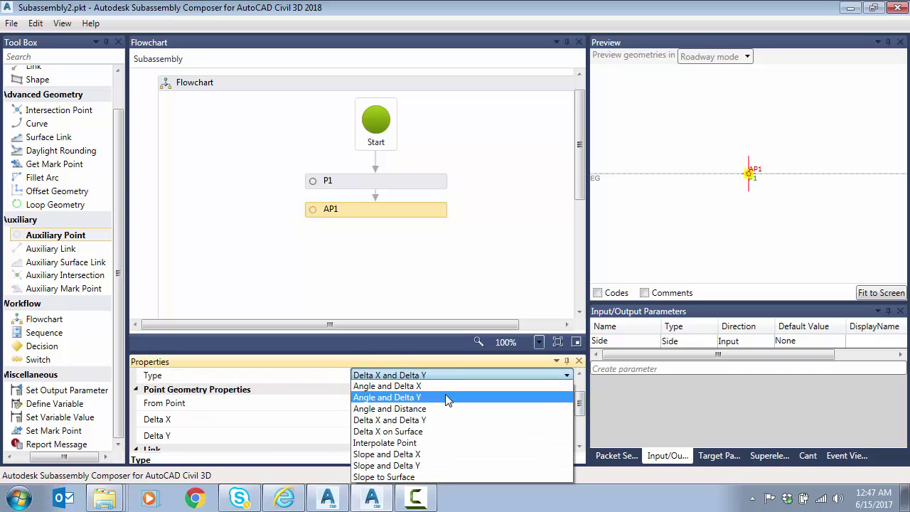
pyautogui.click(418, 468)
# Step: Review the auxiliary point's slope and Delta Y properties and fit the preview to the screen
pyautogui.scroll(-1, 398, 426)
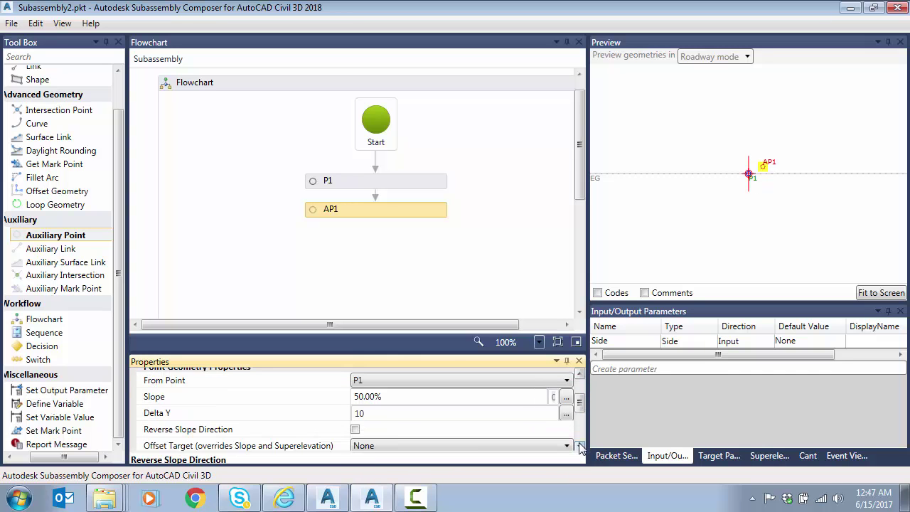
pyautogui.click(211, 396)
pyautogui.write('2')
pyautogui.press('Escape')
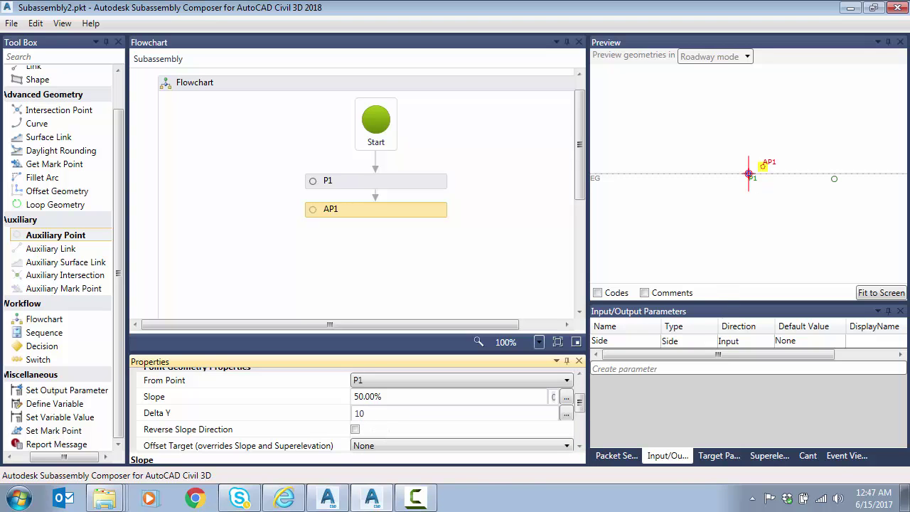
pyautogui.click(892, 295)
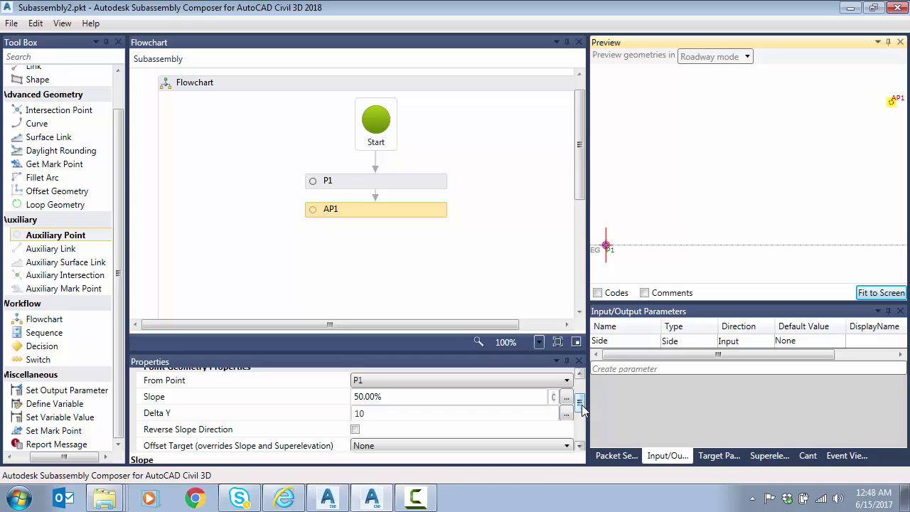
pyautogui.scroll(-6, 582, 411)
pyautogui.scroll(5, 581, 412)
pyautogui.scroll(2, 581, 411)
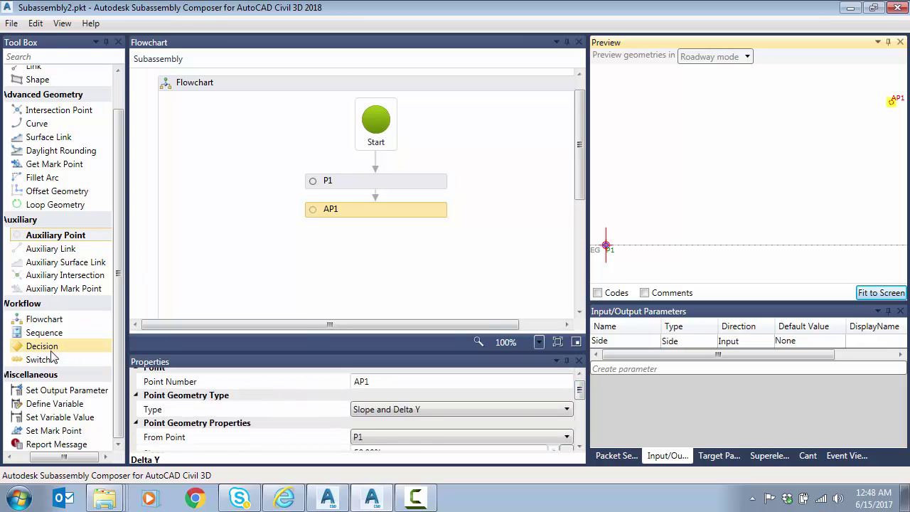
# Step: Add a Decision element below the auxiliary point and open its condition for editing
pyautogui.moveTo(47, 353); pyautogui.dragTo(378, 243)
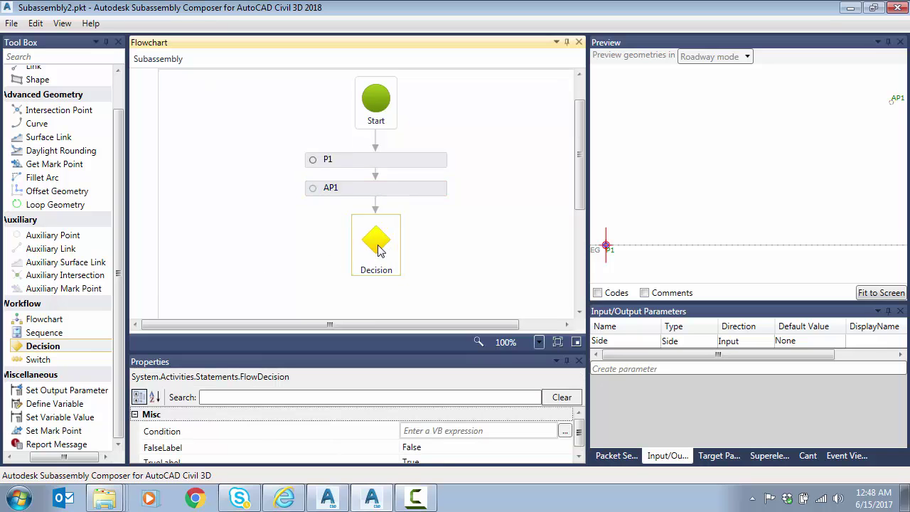
pyautogui.click(453, 429)
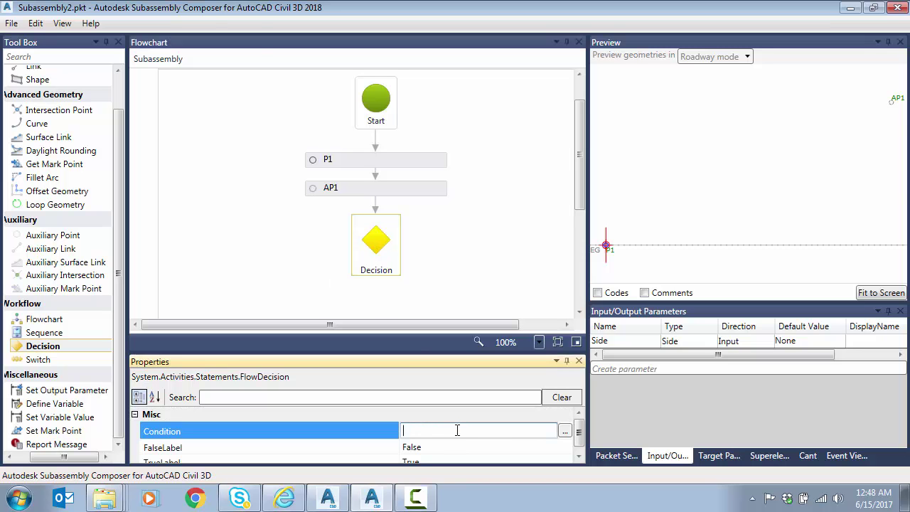
# Step: Open the Subassembly Composer help on the P1 (AP1) Class and copy the example expression P1.DistanceToSurface(ExistingSurface)>0
pyautogui.click(90, 23)
pyautogui.click(107, 38)
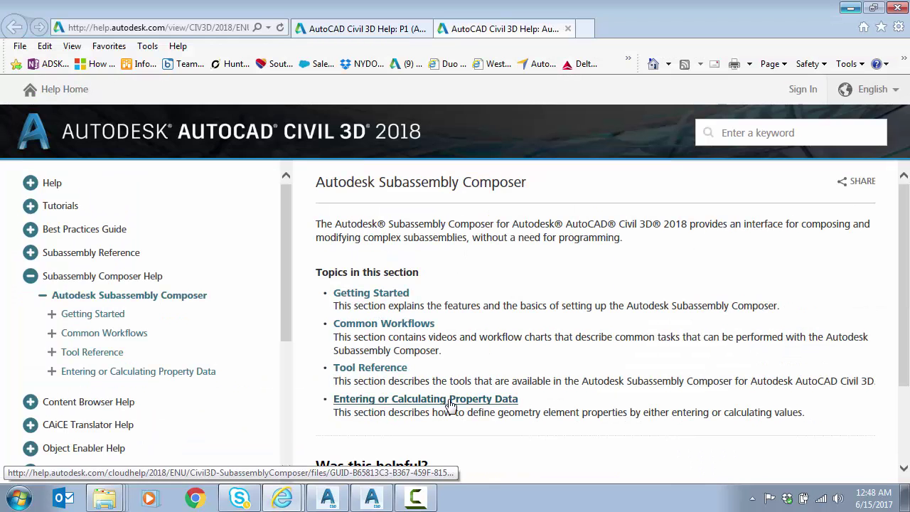
pyautogui.click(450, 404)
pyautogui.click(382, 339)
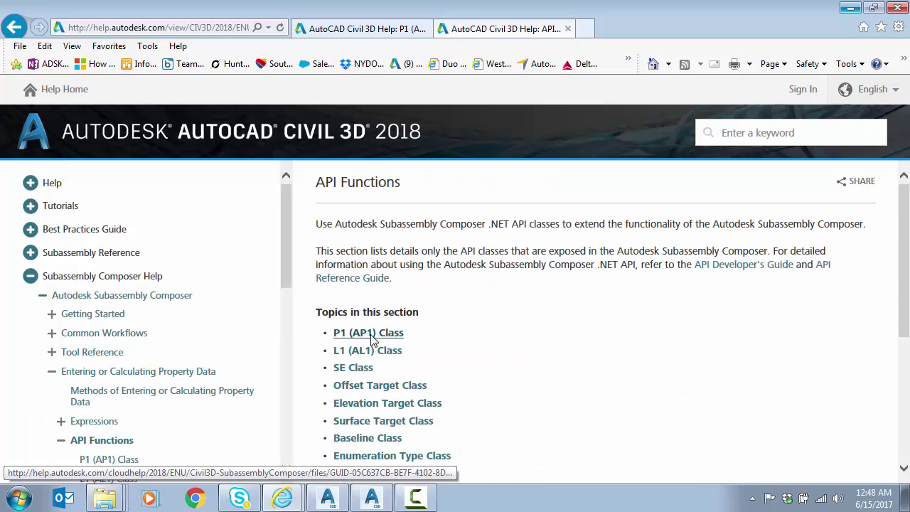
pyautogui.click(372, 339)
pyautogui.scroll(-10, 426, 345)
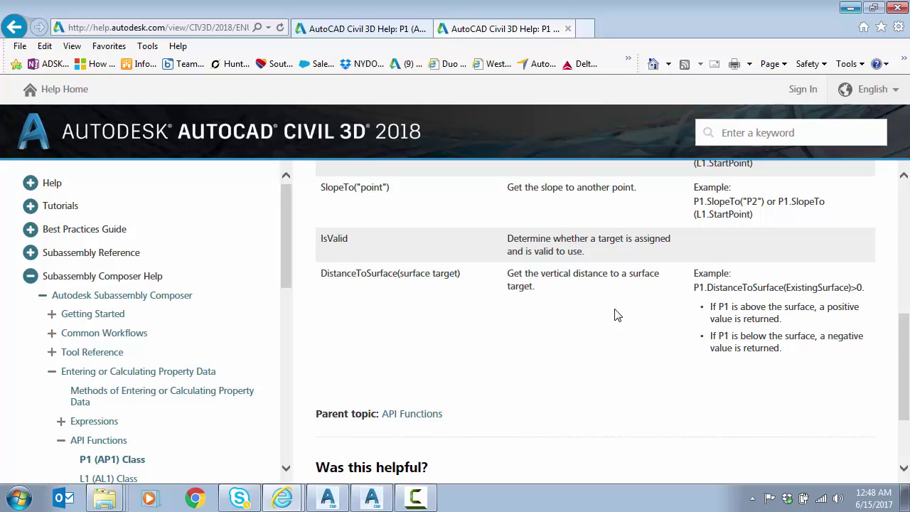
pyautogui.doubleClick(728, 287)
pyautogui.moveTo(728, 288); pyautogui.dragTo(846, 292)
pyautogui.rightClick(844, 291)
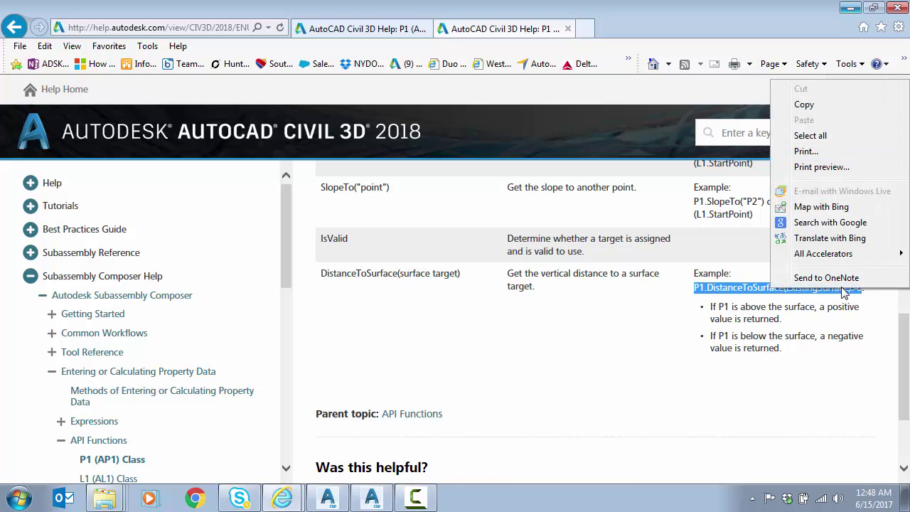
pyautogui.click(804, 105)
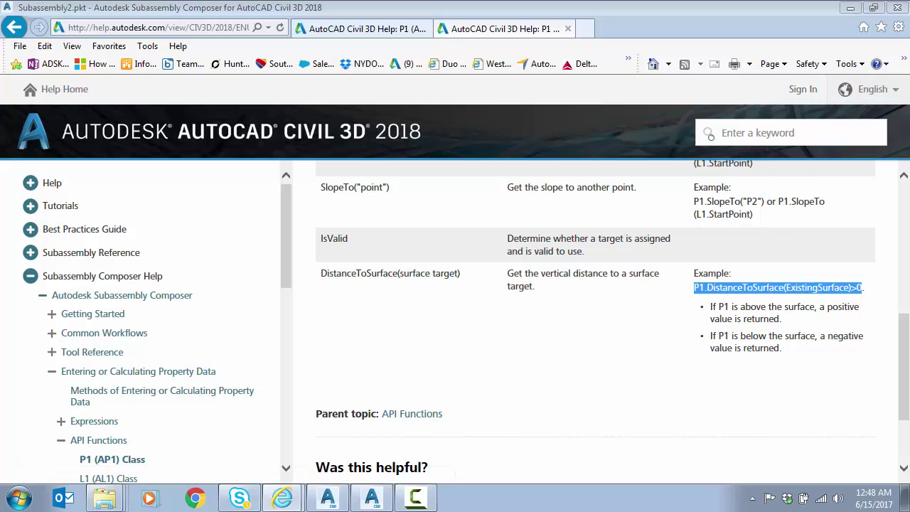
# Step: Back in Subassembly Composer, paste the copied expression as the decision's condition and adapt it to AP1.DistanceToSurface(EG)>0
pyautogui.hotkey('alt', 'Tab')
pyautogui.click(432, 432)
pyautogui.hotkey('ctrl', 'v')
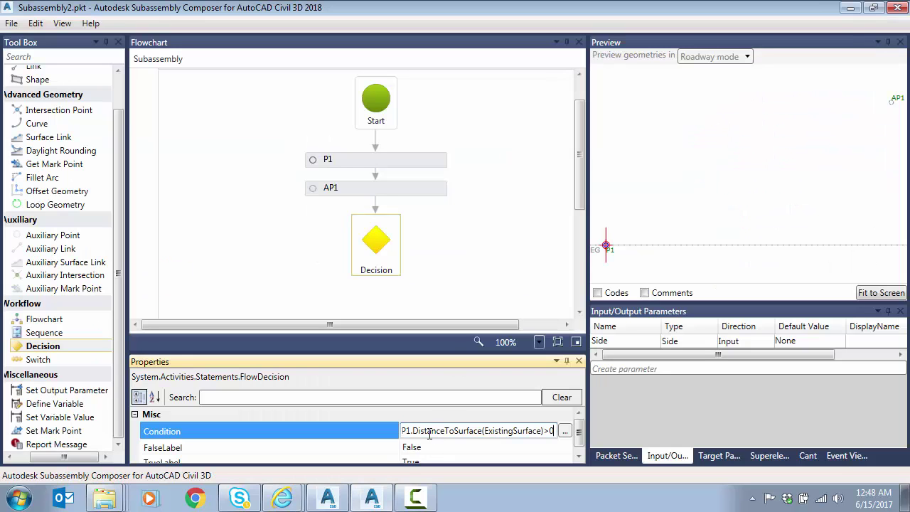
pyautogui.press('Home')
pyautogui.write('A')
pyautogui.press('Tab')
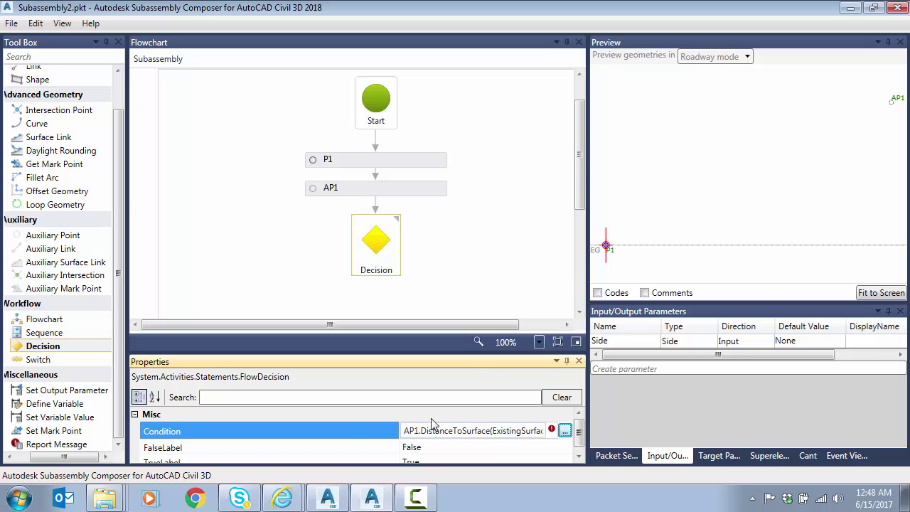
pyautogui.click(494, 432)
pyautogui.moveTo(494, 432); pyautogui.dragTo(526, 430)
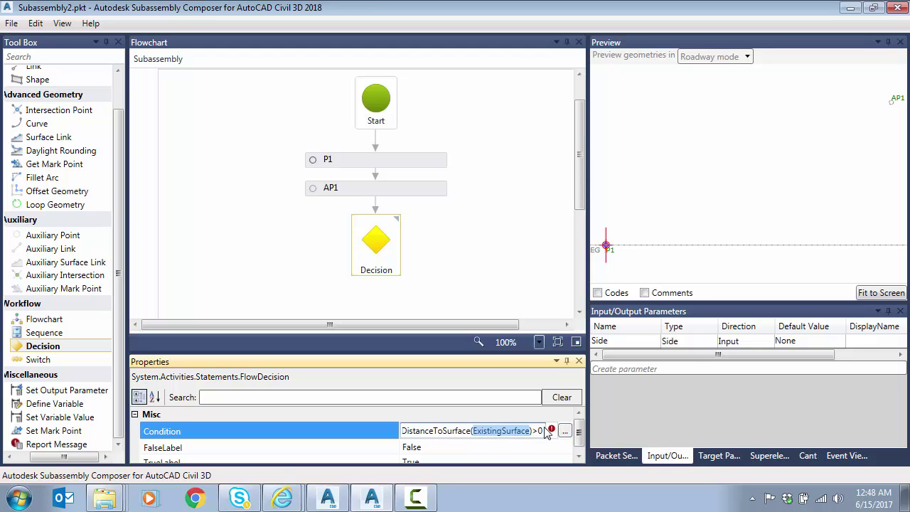
pyautogui.write('EG')
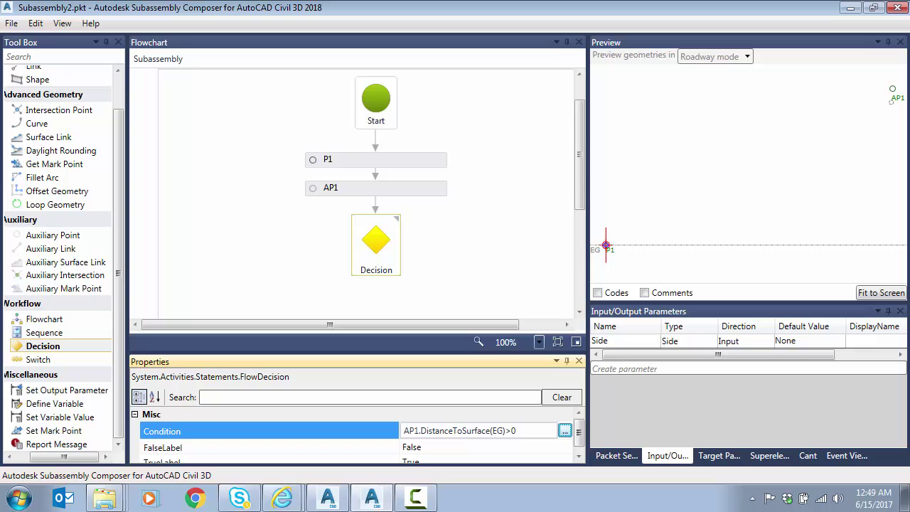
# Step: Add a new point on the decision's True branch
pyautogui.moveTo(580, 184); pyautogui.dragTo(580, 206)
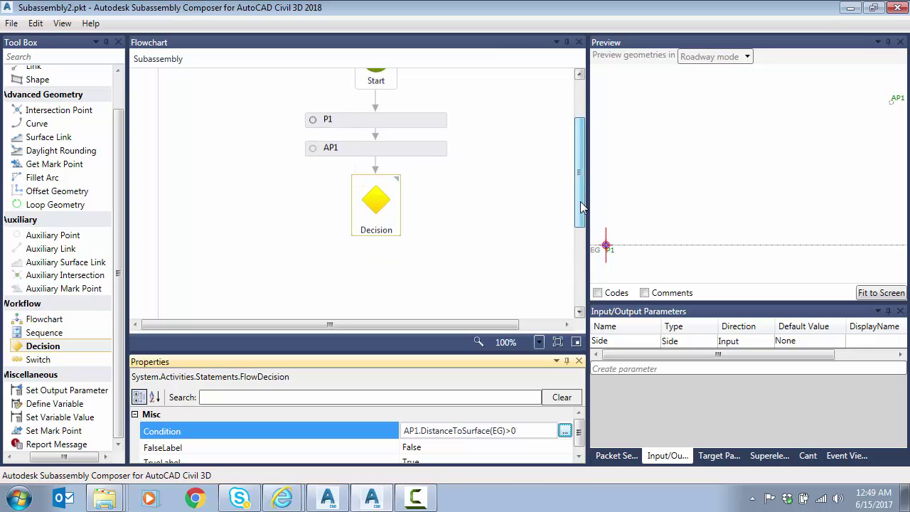
pyautogui.scroll(-1, 449, 455)
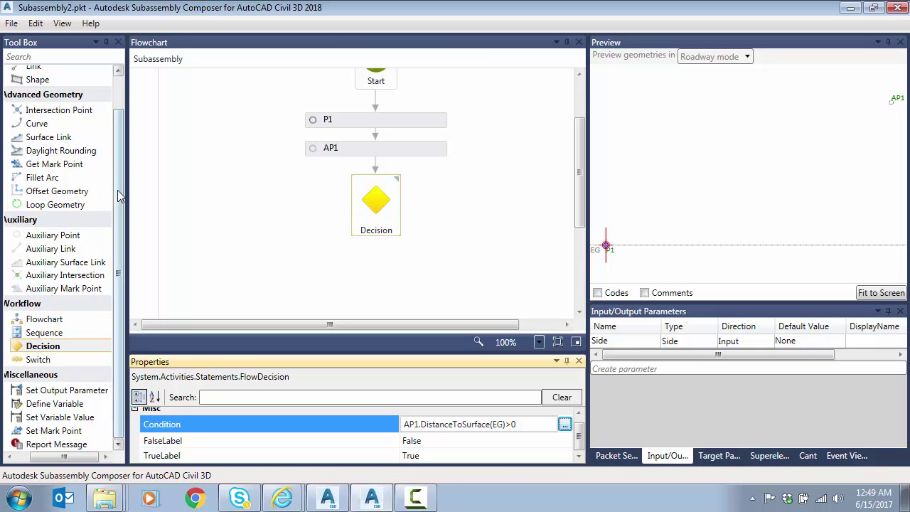
pyautogui.scroll(1, 117, 190)
pyautogui.moveTo(35, 96); pyautogui.dragTo(252, 202)
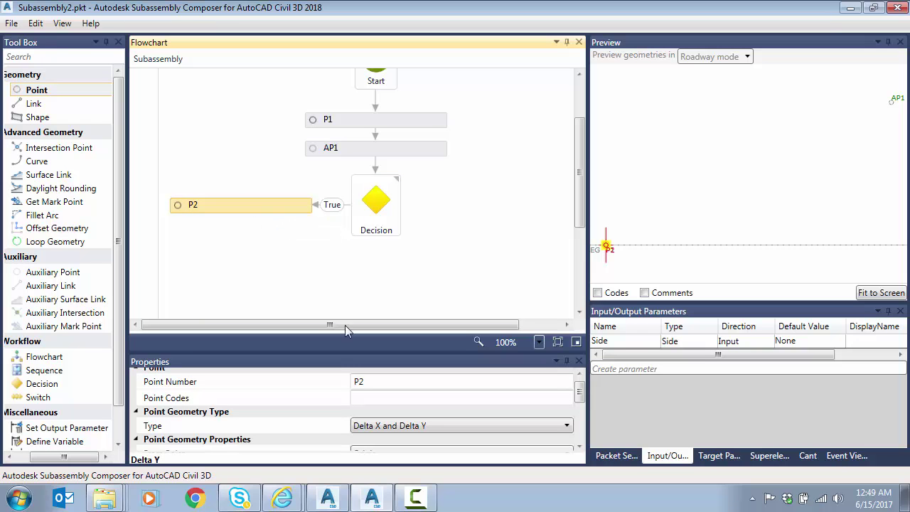
# Step: Set P2's geometry type to Slope to Surface with P1 as its from point
pyautogui.moveTo(579, 394); pyautogui.dragTo(579, 402)
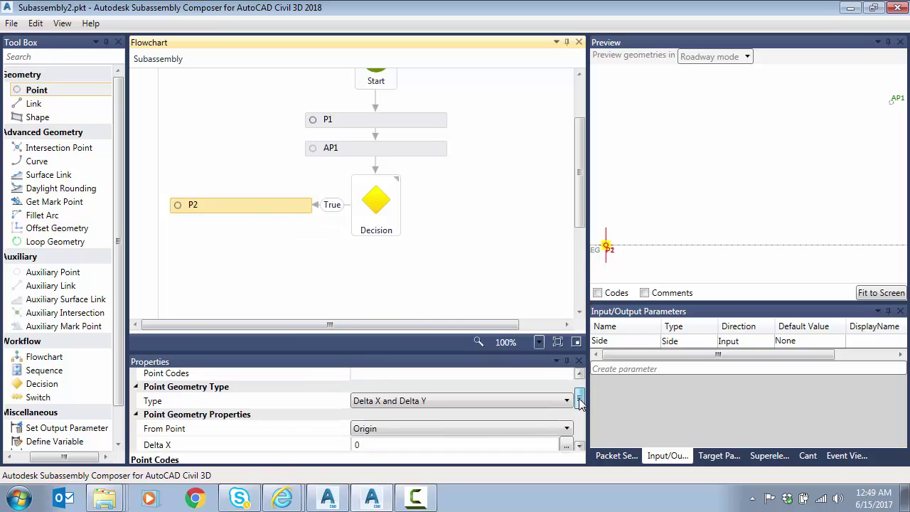
pyautogui.click(442, 401)
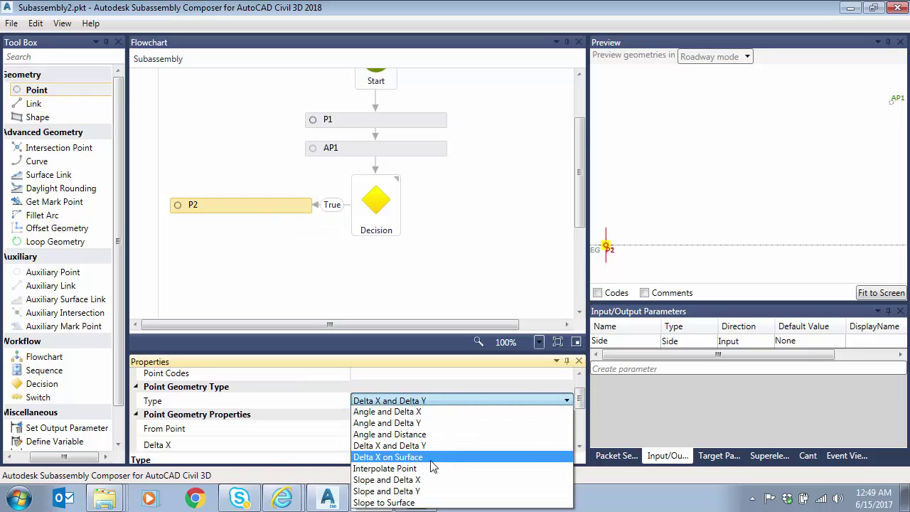
pyautogui.click(410, 503)
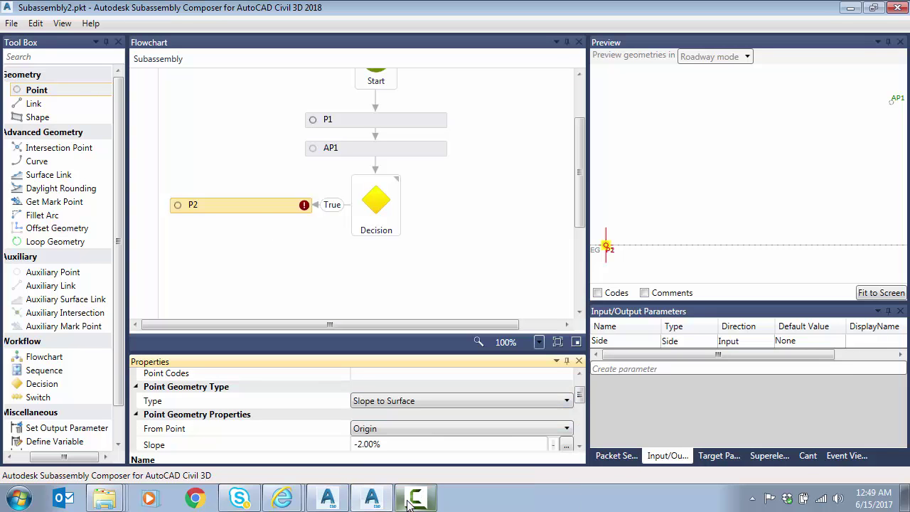
pyautogui.click(509, 429)
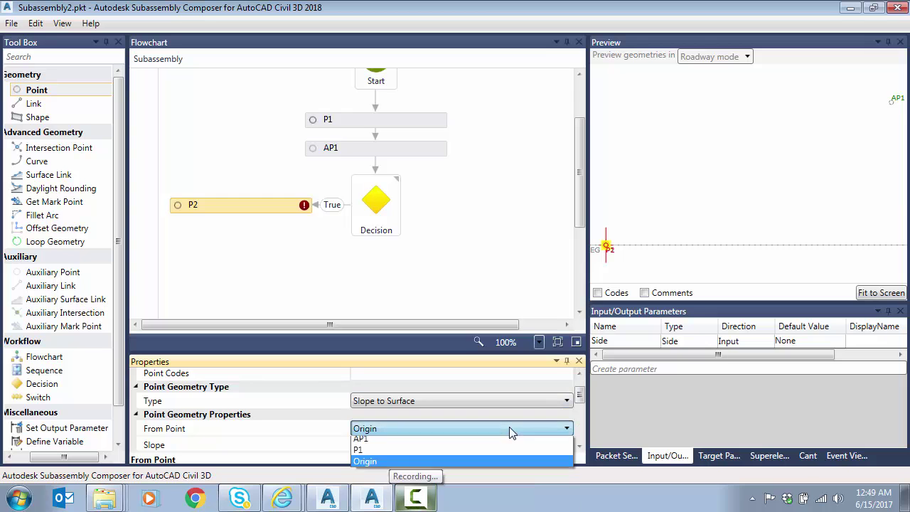
pyautogui.click(361, 453)
# Step: Set P2's slope to 2:1
pyautogui.click(580, 447)
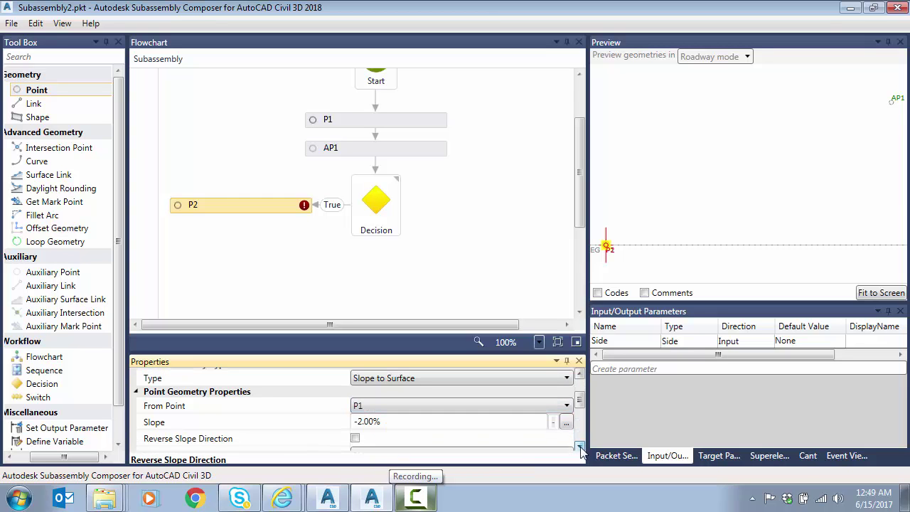
pyautogui.click(580, 447)
pyautogui.click(407, 411)
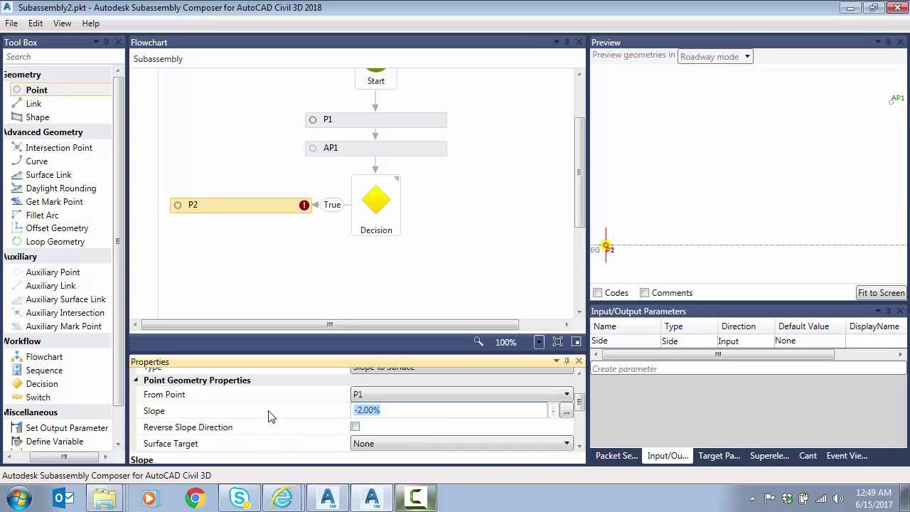
pyautogui.write('2:1')
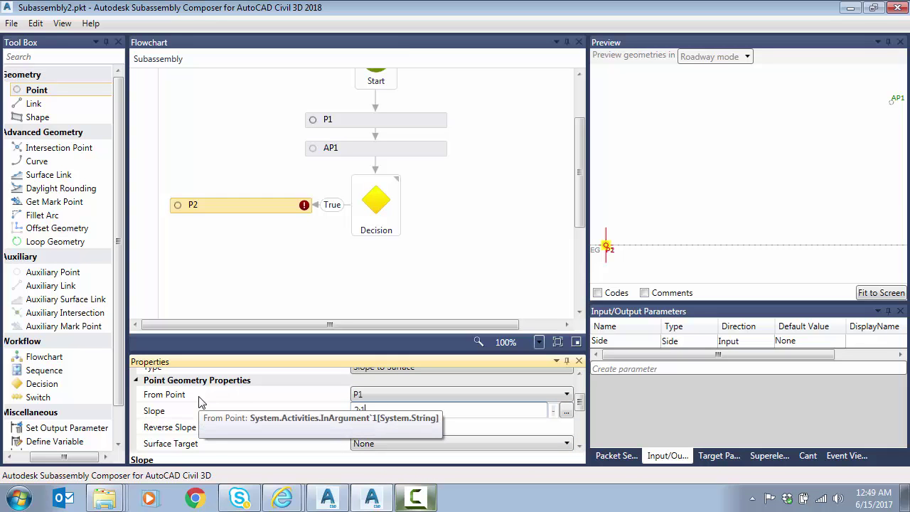
pyautogui.press('Tab')
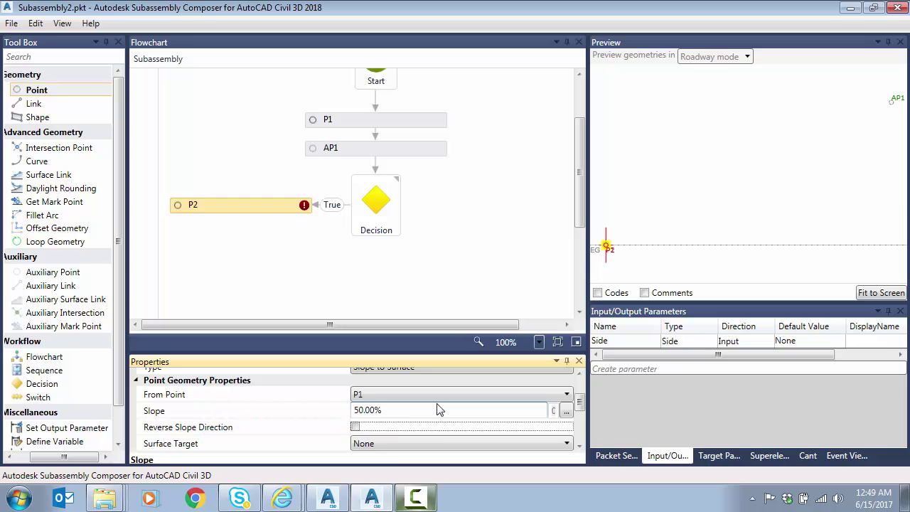
# Step: Set P2's surface target to EG, add a link to its from point, and inspect the geometry in the preview
pyautogui.moveTo(579, 410); pyautogui.dragTo(580, 416)
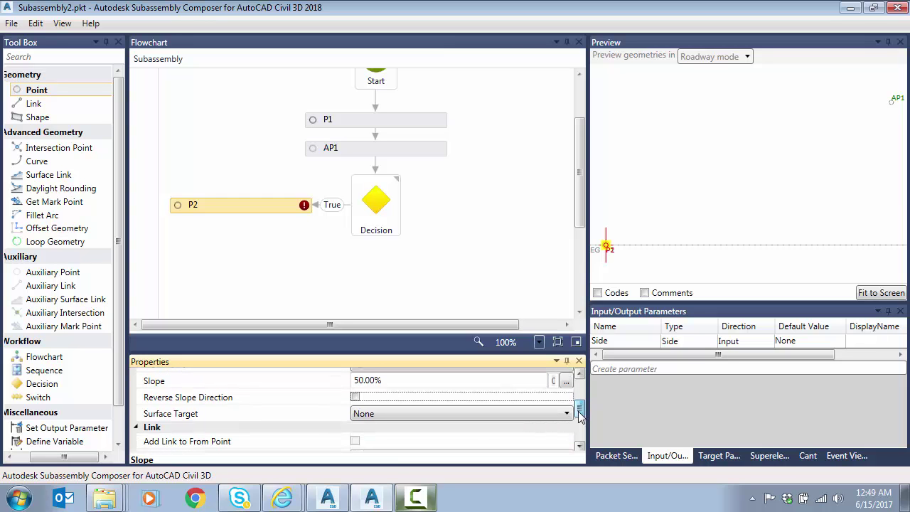
pyautogui.click(425, 413)
pyautogui.click(372, 438)
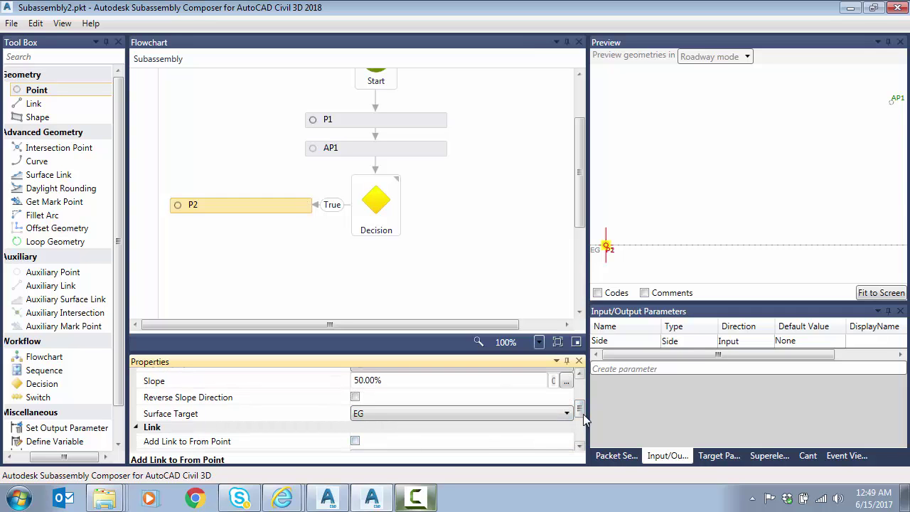
pyautogui.click(355, 441)
pyautogui.click(815, 281)
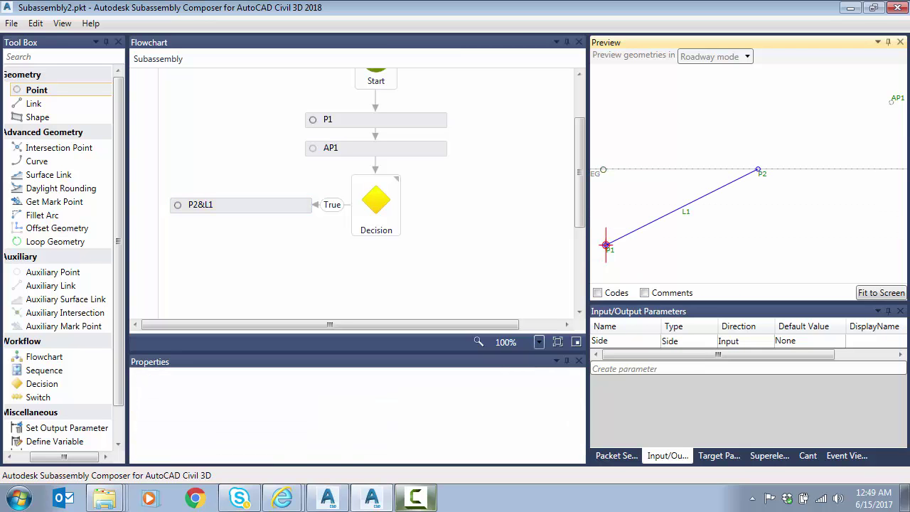
pyautogui.scroll(-2, 632, 170)
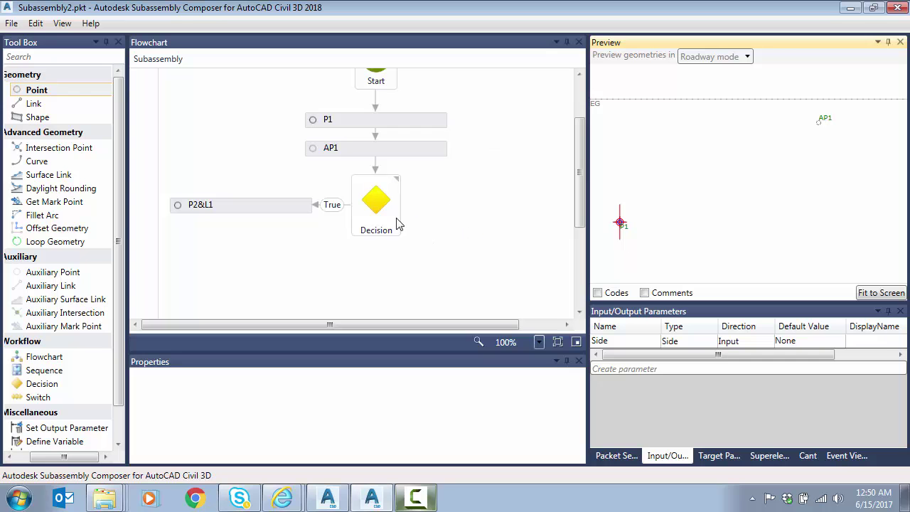
# Step: Add another point to the flowchart, remove its connector from P2&L1, and connect it to the decision's False branch
pyautogui.moveTo(51, 92); pyautogui.dragTo(461, 218)
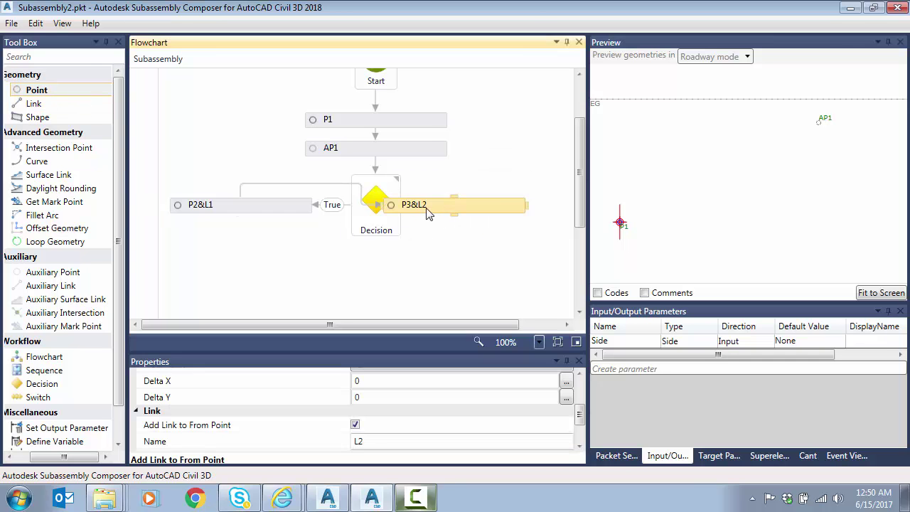
pyautogui.click(259, 185)
pyautogui.click(259, 190)
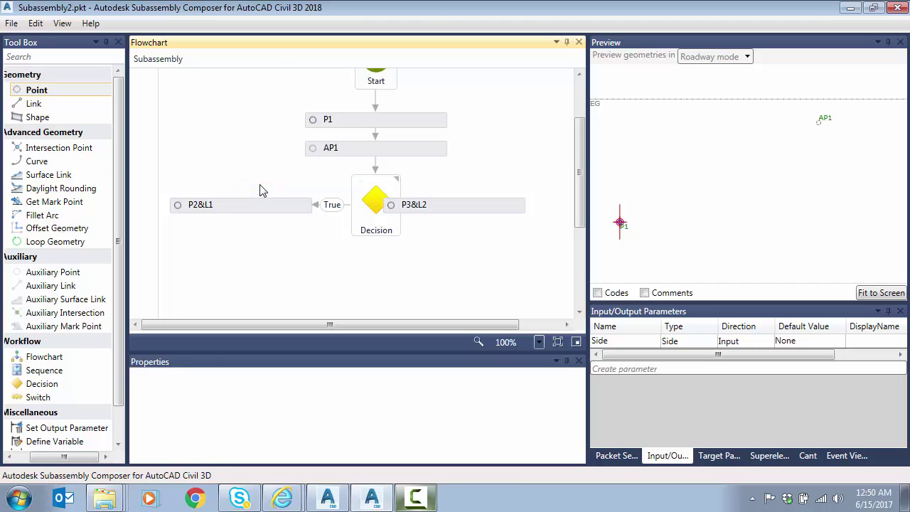
pyautogui.moveTo(454, 211); pyautogui.dragTo(500, 212)
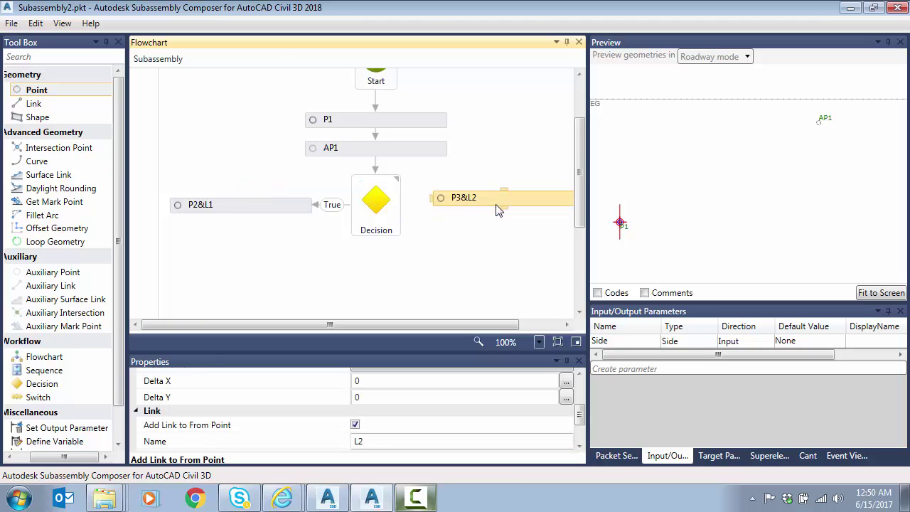
pyautogui.moveTo(405, 212); pyautogui.dragTo(437, 199)
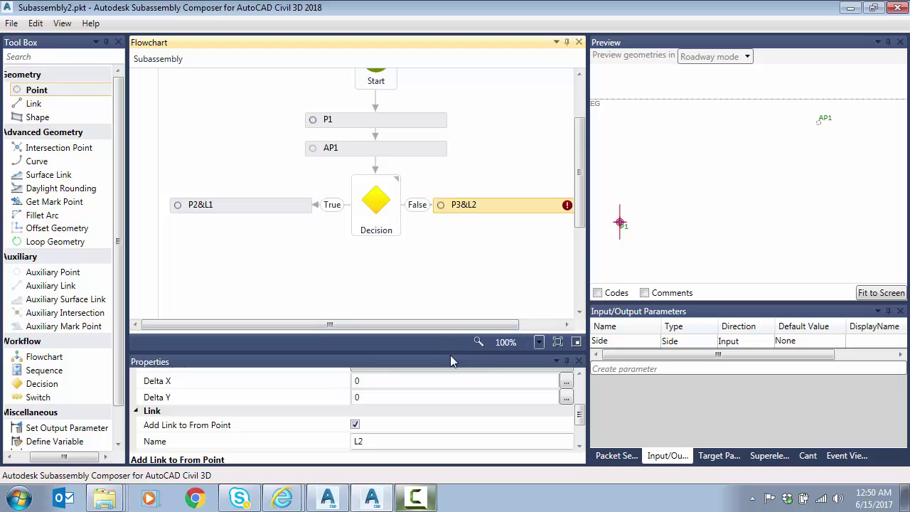
# Step: Set P3's geometry type to Slope and Delta Y and choose Origin as its from point
pyautogui.moveTo(580, 418); pyautogui.dragTo(579, 389)
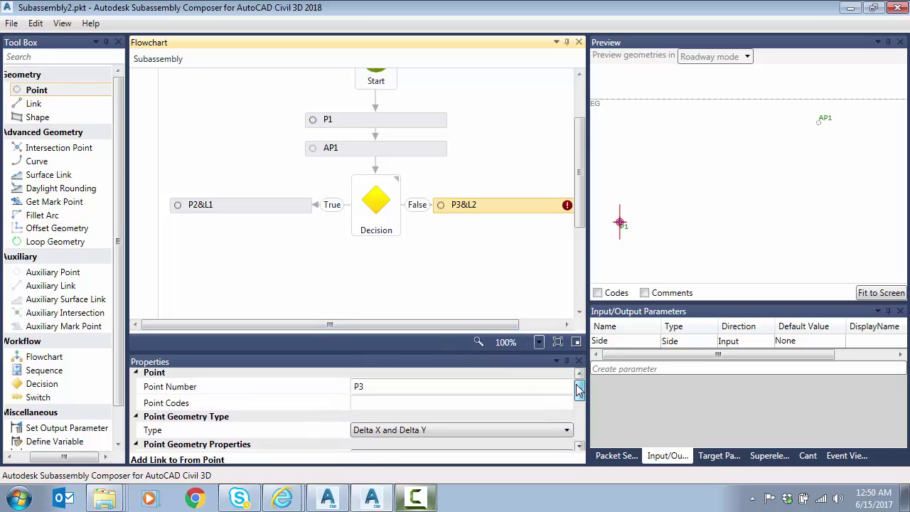
pyautogui.click(450, 431)
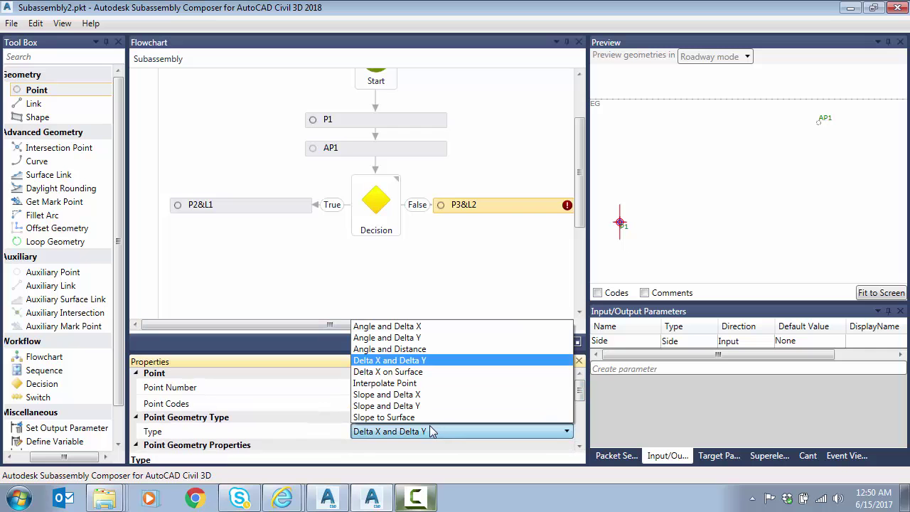
pyautogui.click(418, 406)
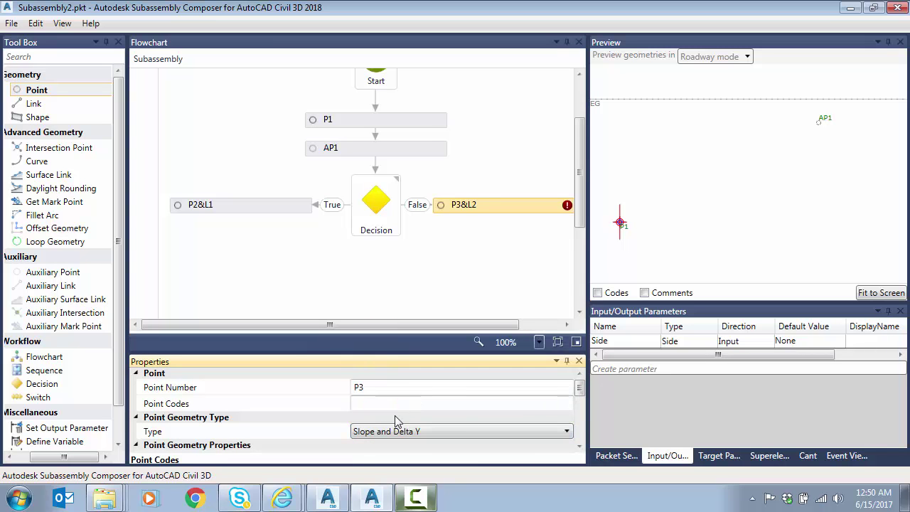
pyautogui.moveTo(580, 390); pyautogui.dragTo(586, 405)
pyautogui.scroll(-1, 585, 403)
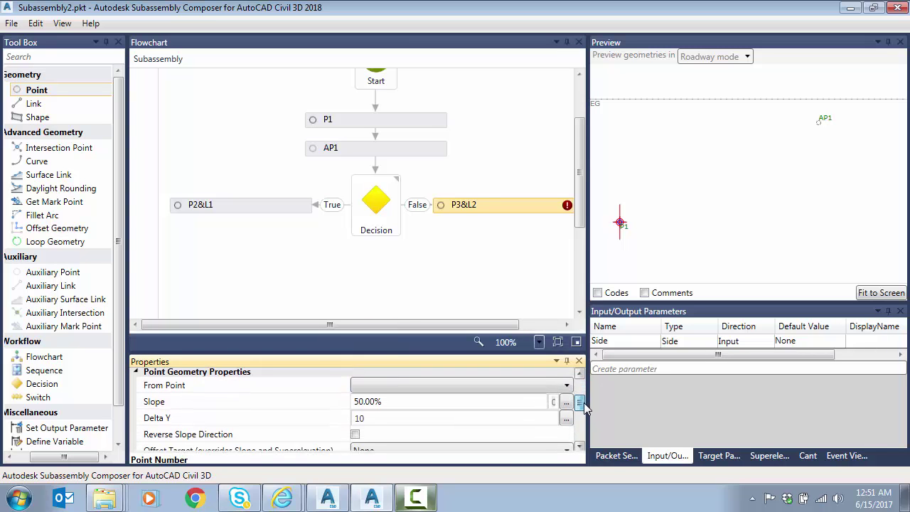
pyautogui.click(396, 384)
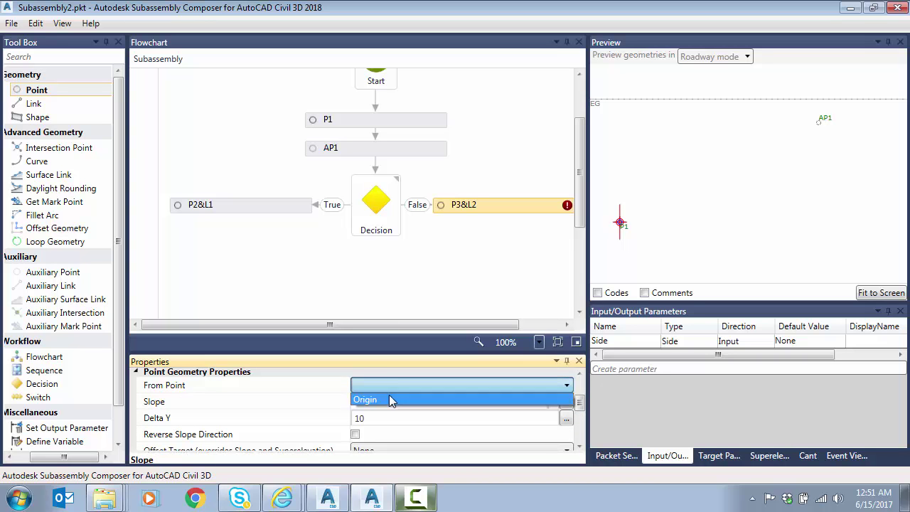
pyautogui.click(390, 396)
pyautogui.click(390, 385)
pyautogui.click(390, 385)
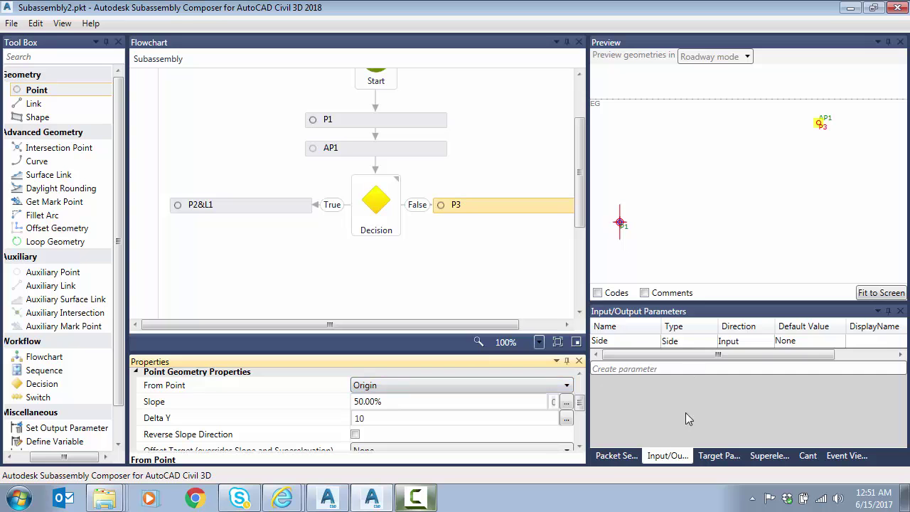
# Step: Check the packet settings, input/output parameters and target parameters of the subassembly
pyautogui.click(614, 456)
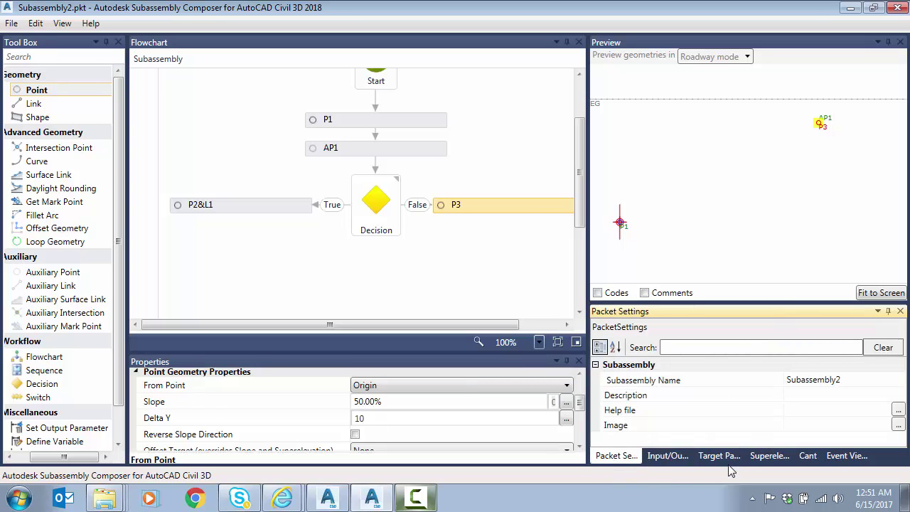
pyautogui.click(672, 463)
pyautogui.click(720, 457)
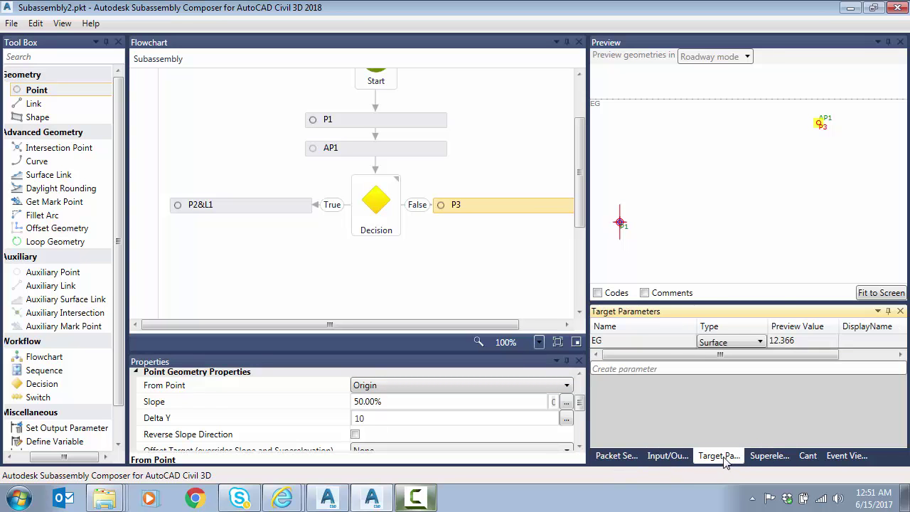
# Step: Reselect P3 on the False branch and change its from point to P1
pyautogui.click(269, 206)
pyautogui.click(500, 208)
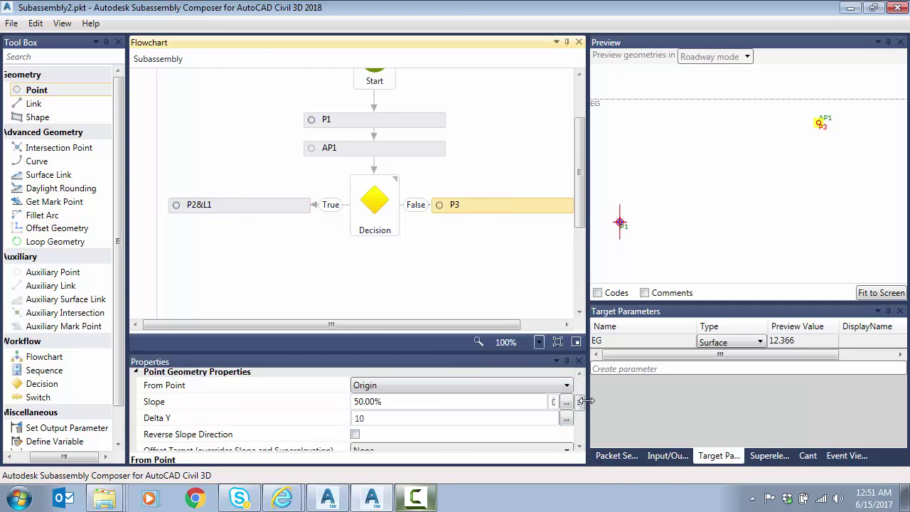
pyautogui.click(522, 385)
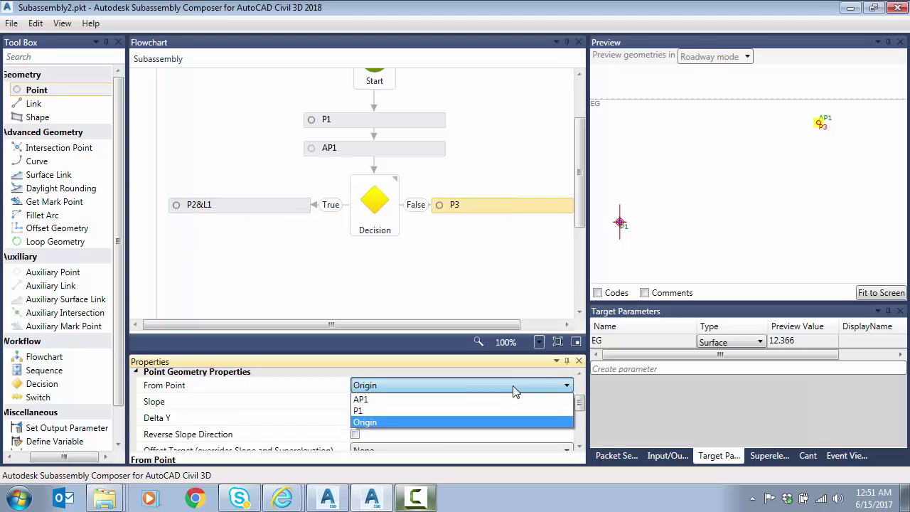
pyautogui.click(388, 410)
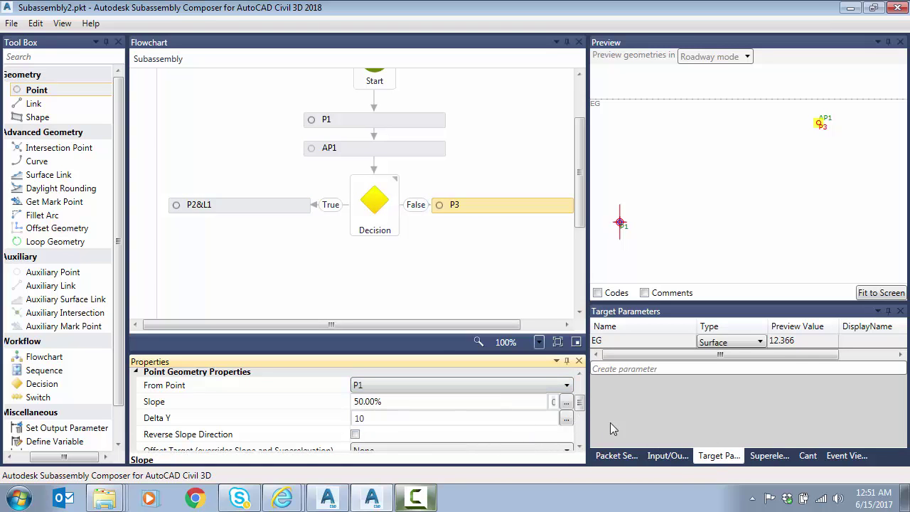
# Step: Review P3's slope and Delta Y properties and add a link to its from point
pyautogui.scroll(2, 579, 398)
pyautogui.scroll(1, 579, 396)
pyautogui.scroll(-3, 579, 397)
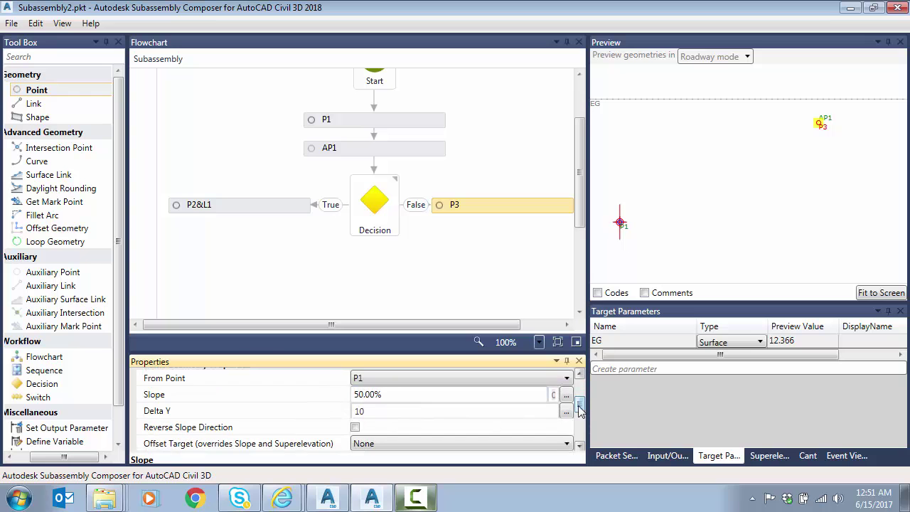
pyautogui.moveTo(579, 411); pyautogui.dragTo(580, 429)
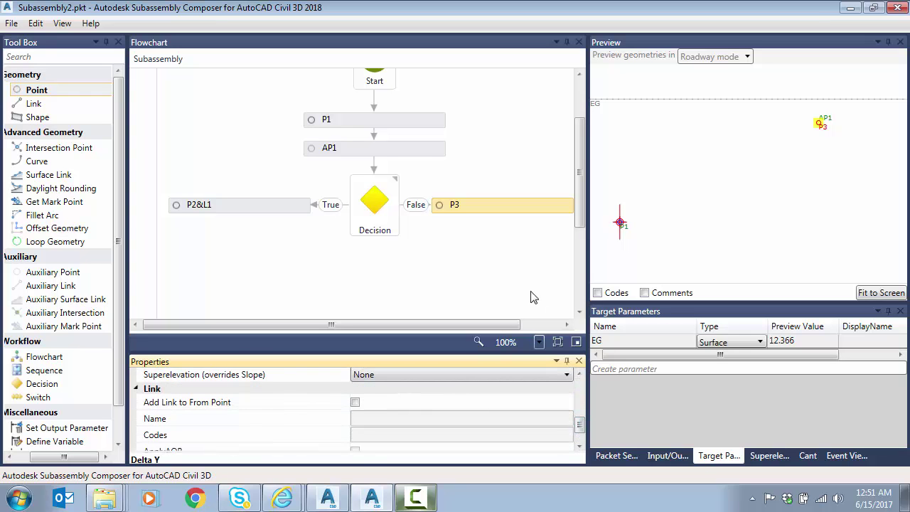
pyautogui.click(355, 402)
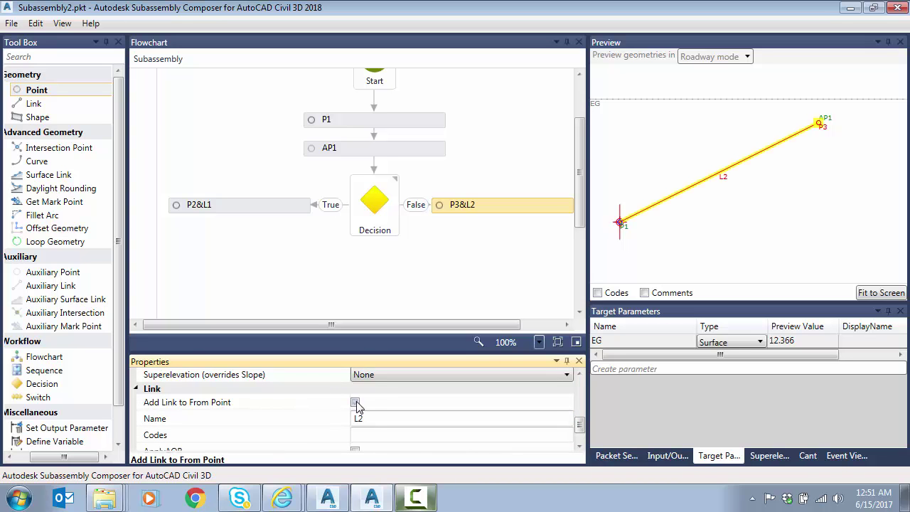
# Step: Add a point after P3 on the False branch and set its geometry type to Slope and Delta X
pyautogui.moveTo(56, 95); pyautogui.dragTo(486, 244)
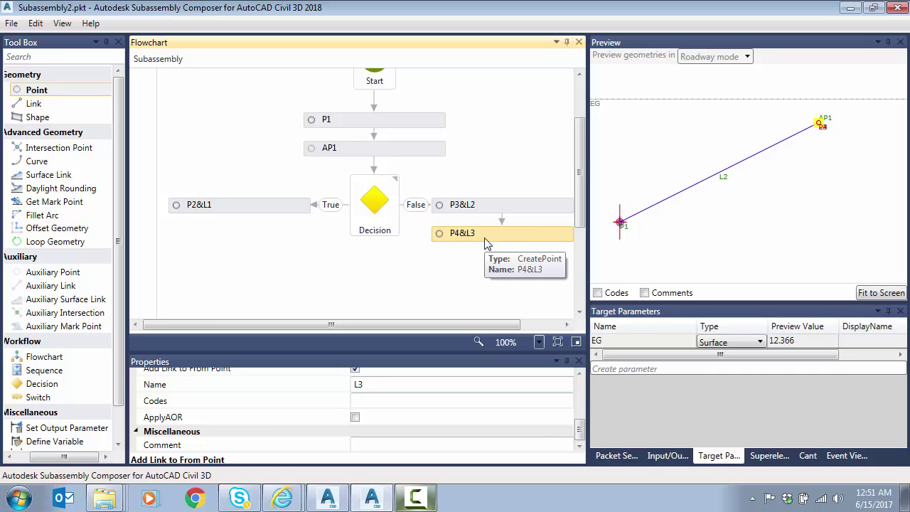
pyautogui.moveTo(579, 430); pyautogui.dragTo(580, 385)
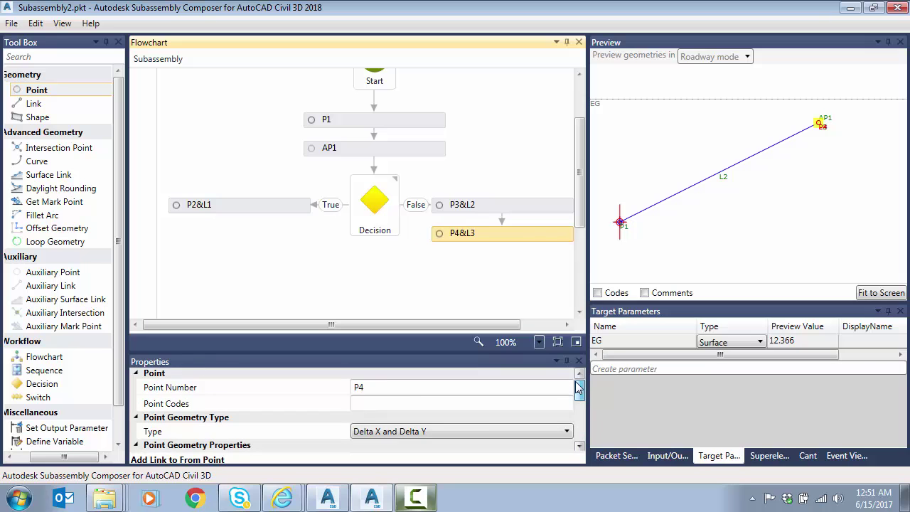
pyautogui.click(475, 432)
pyautogui.click(419, 394)
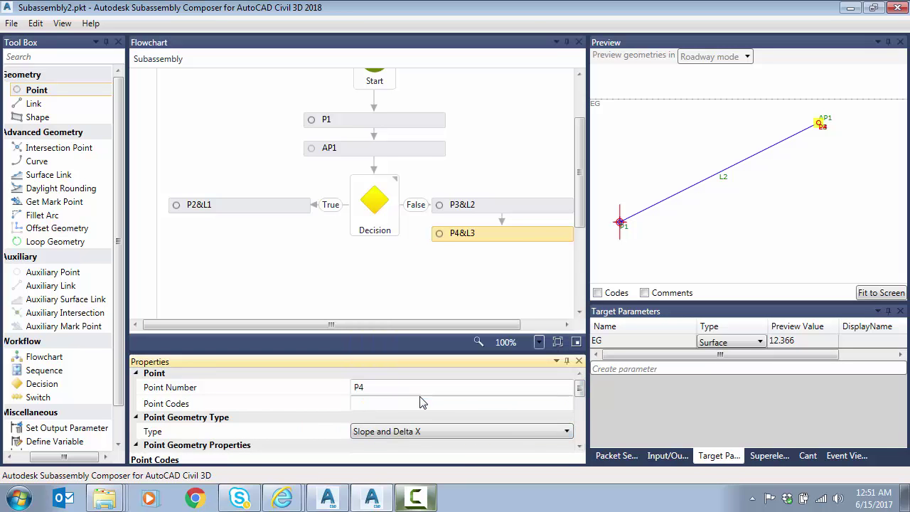
# Step: Set P4's slope to 2% and its Delta X to 8
pyautogui.click(579, 445)
pyautogui.click(580, 449)
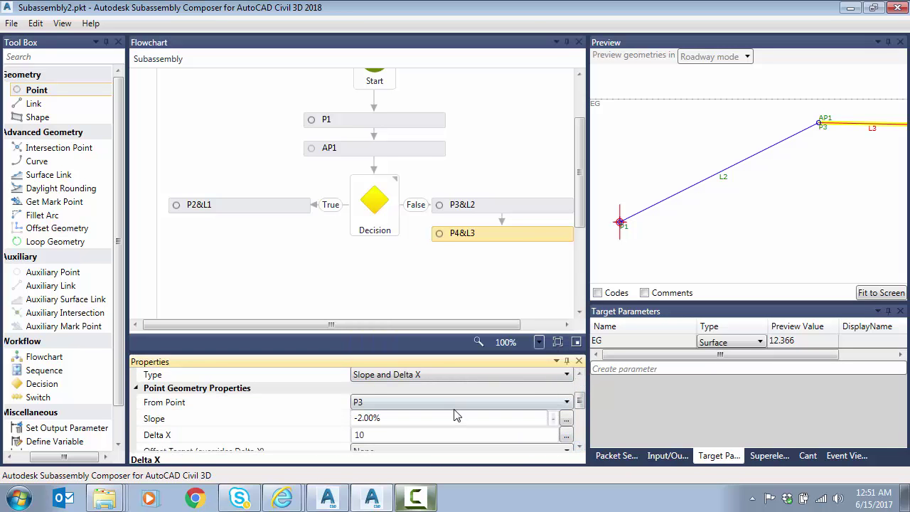
pyautogui.click(404, 420)
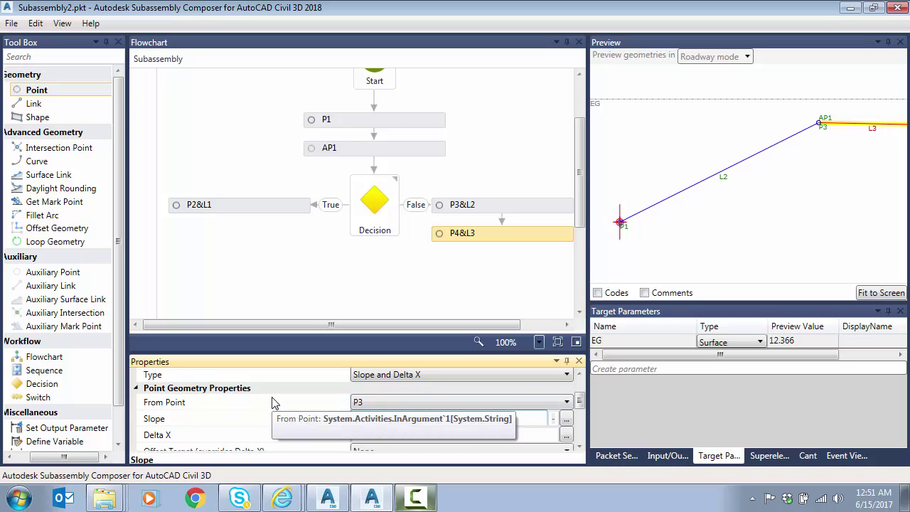
pyautogui.click(392, 434)
pyautogui.press('BackSpace')
pyautogui.press('BackSpace')
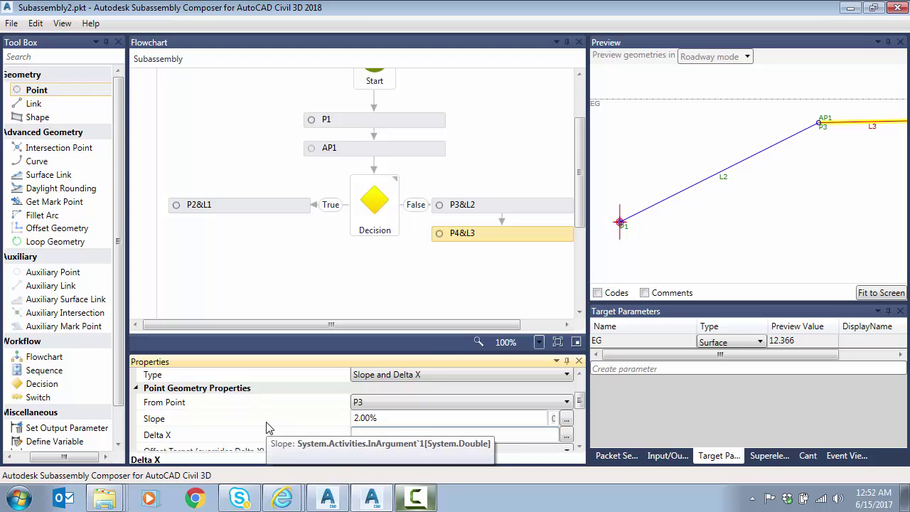
pyautogui.write('8')
# Step: Review P4's link and point properties and raise the EG surface in the preview to about 17.1
pyautogui.click(580, 449)
pyautogui.click(580, 449)
pyautogui.click(580, 449)
pyautogui.click(580, 449)
pyautogui.click(580, 449)
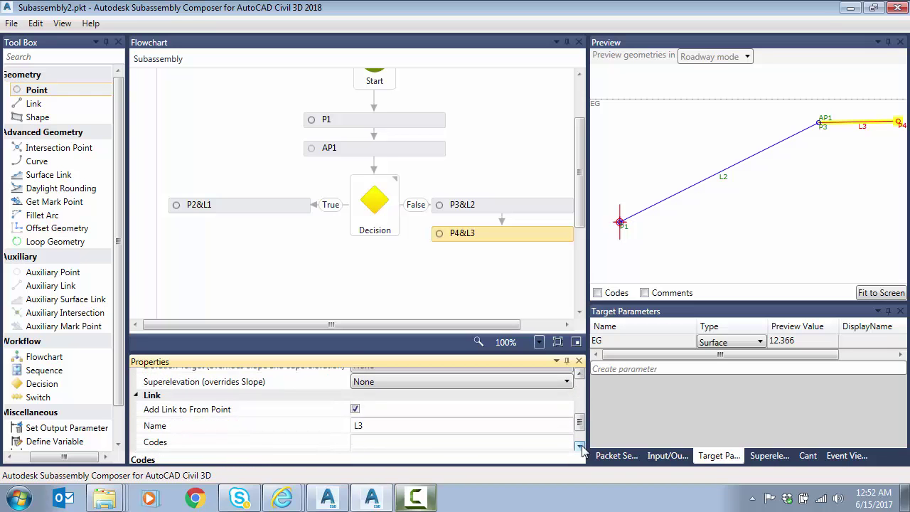
pyautogui.moveTo(579, 425); pyautogui.dragTo(578, 389)
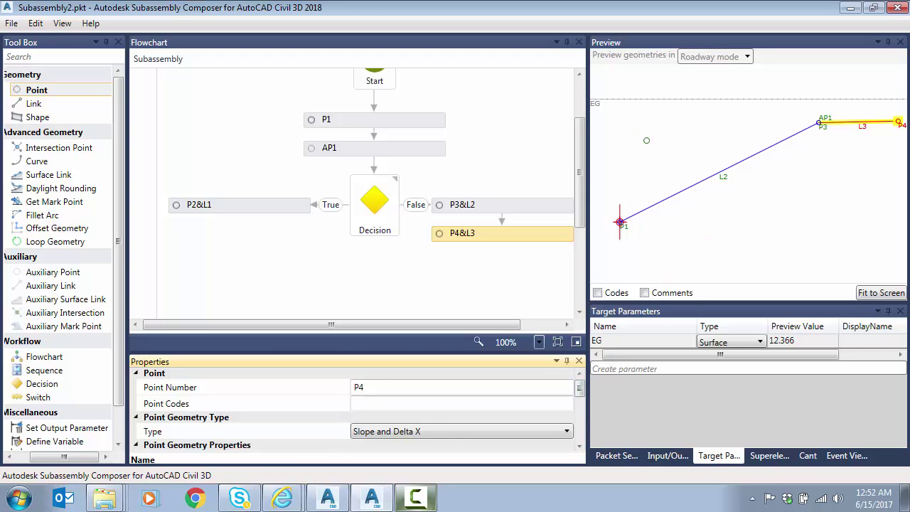
pyautogui.scroll(-3, 678, 200)
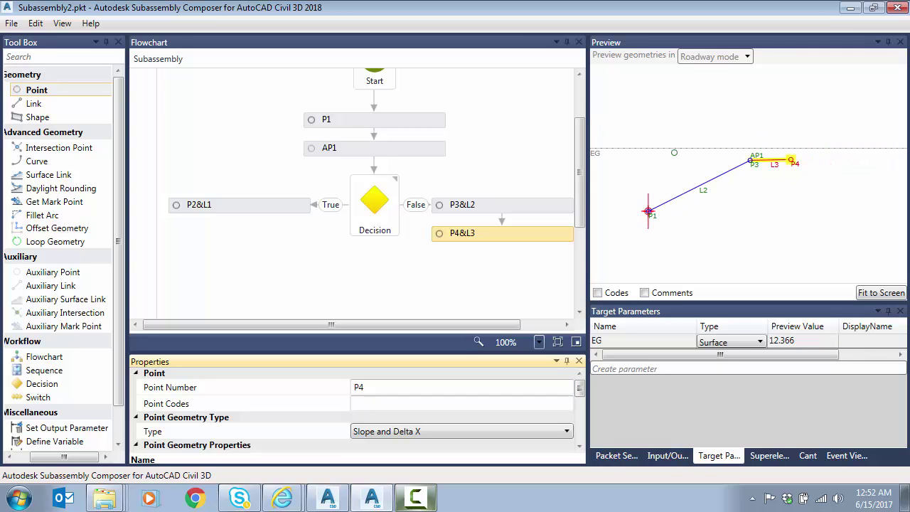
pyautogui.moveTo(622, 148); pyautogui.dragTo(596, 130)
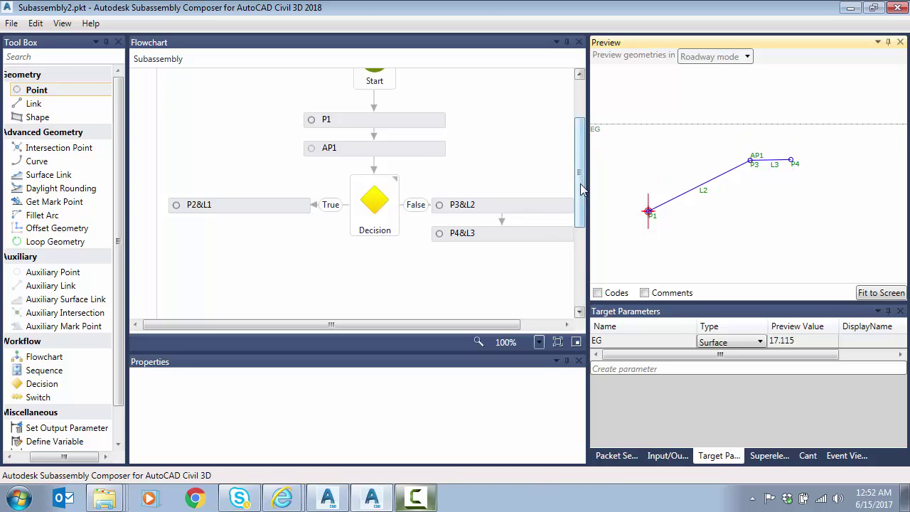
# Step: Add a Loop Geometry element after P4 on the False branch and set its loop repetition to 3
pyautogui.moveTo(580, 183); pyautogui.dragTo(580, 208)
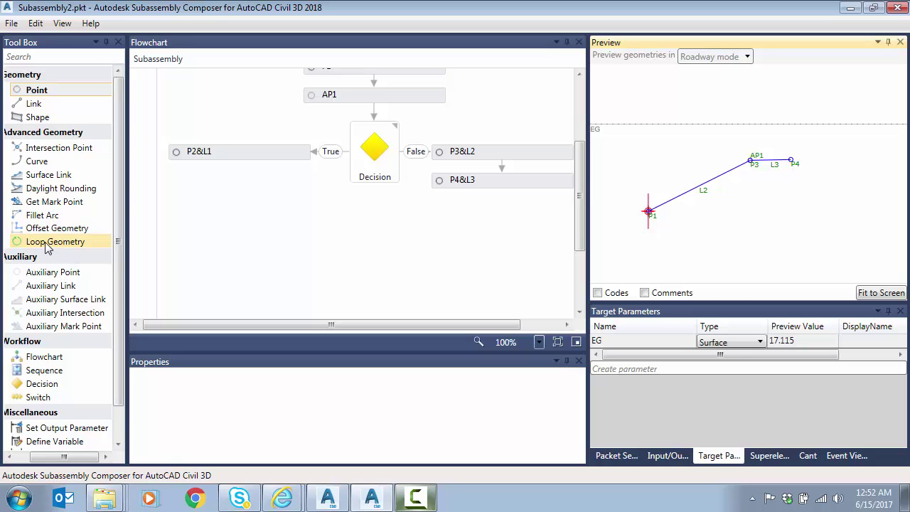
pyautogui.moveTo(46, 246); pyautogui.dragTo(501, 224)
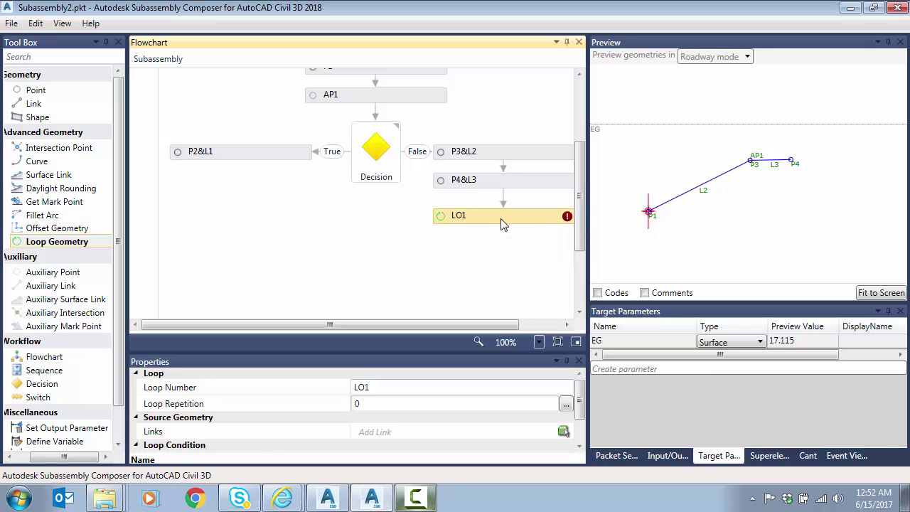
pyautogui.click(387, 403)
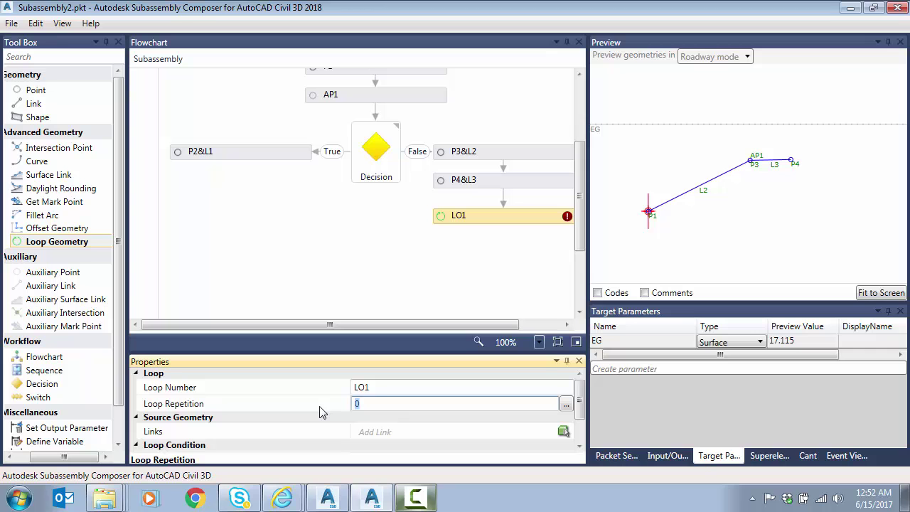
pyautogui.press('Tab')
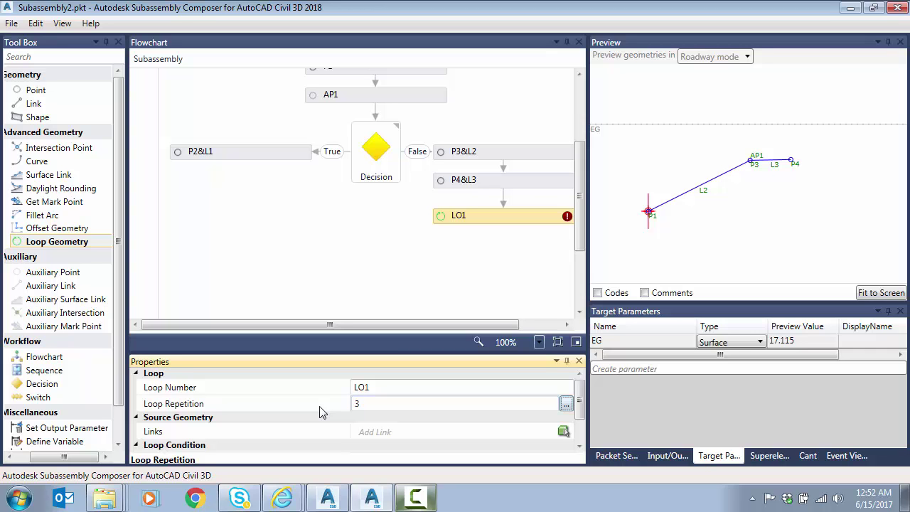
# Step: Choose links L2 and L3 as the loop's source geometry and EG as its surface target
pyautogui.click(564, 431)
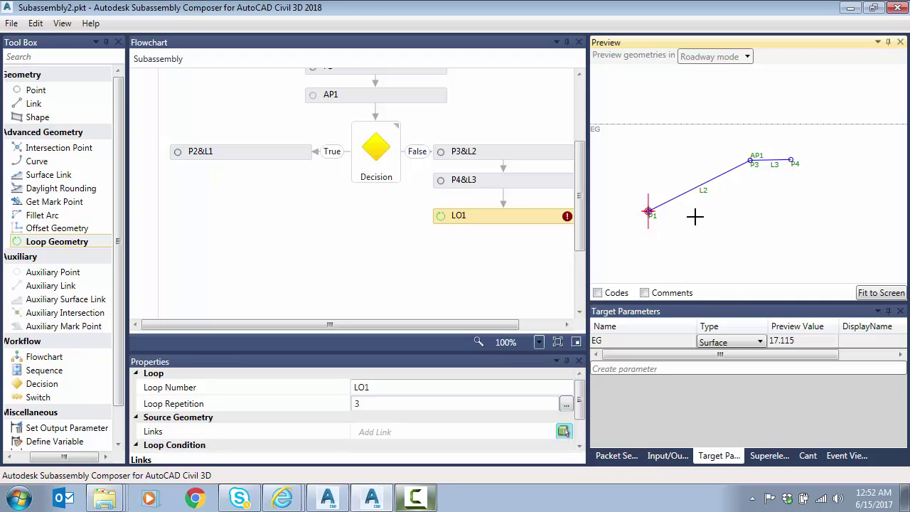
pyautogui.click(702, 183)
pyautogui.click(772, 162)
pyautogui.moveTo(579, 399); pyautogui.dragTo(580, 429)
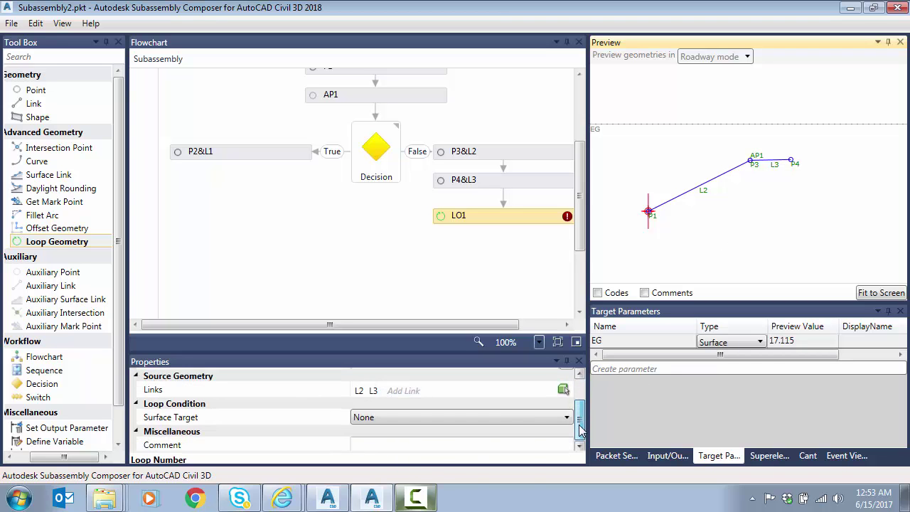
pyautogui.click(414, 418)
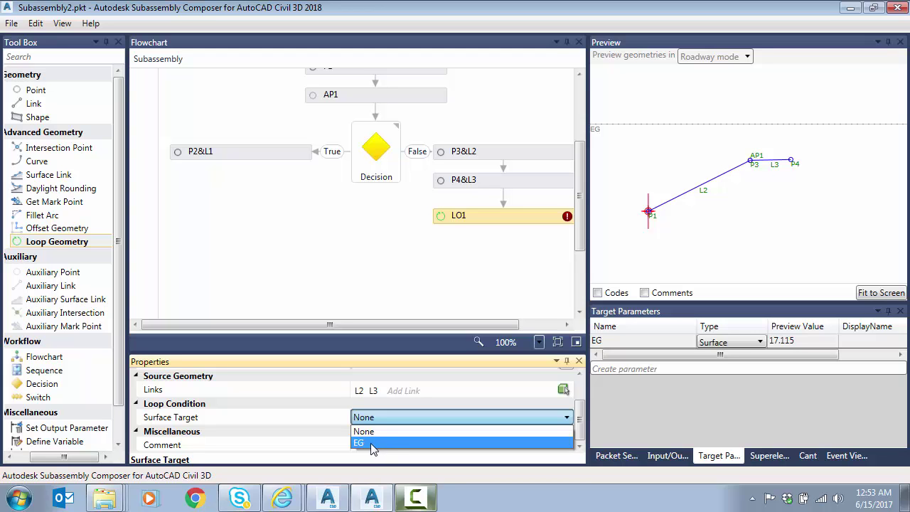
pyautogui.click(371, 444)
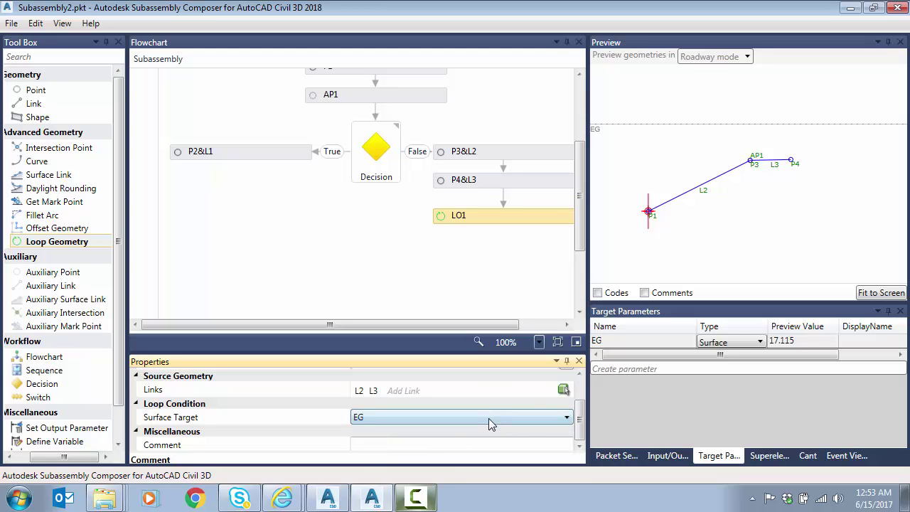
# Step: Raise the EG surface in the preview in stages to about 59.3 to test the loop's repetitions
pyautogui.scroll(-1, 649, 243)
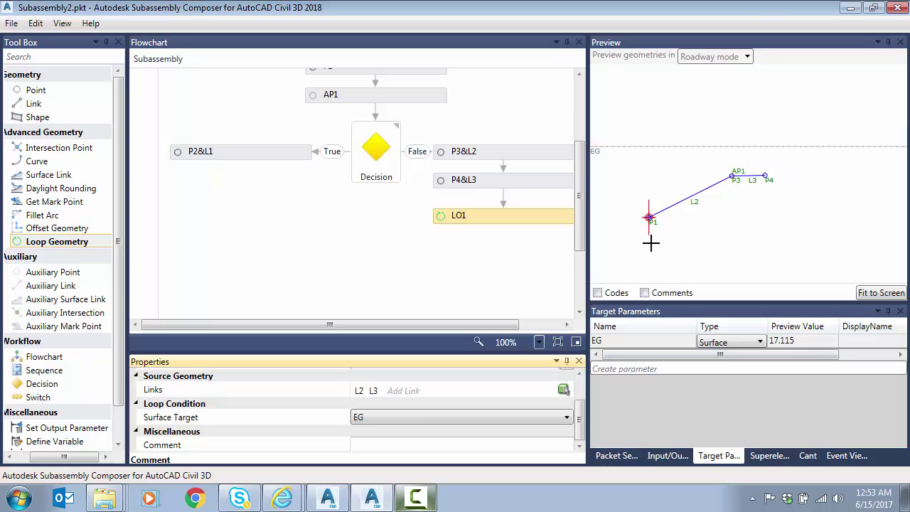
pyautogui.scroll(-1, 739, 202)
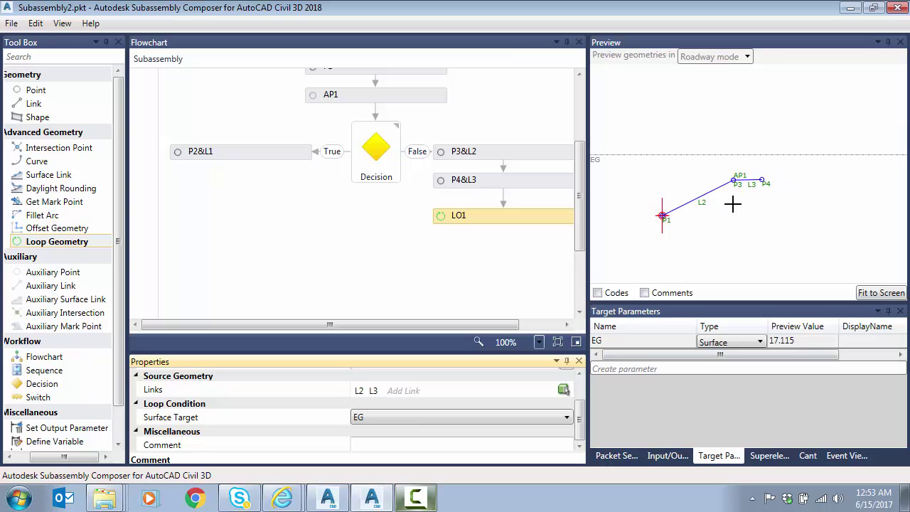
pyautogui.click(597, 140)
pyautogui.moveTo(597, 139); pyautogui.dragTo(596, 126)
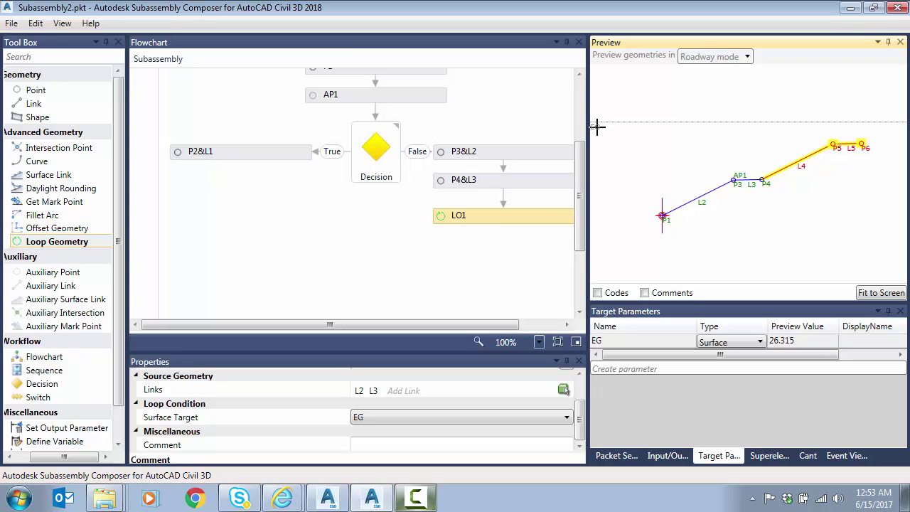
pyautogui.moveTo(597, 130); pyautogui.dragTo(600, 102)
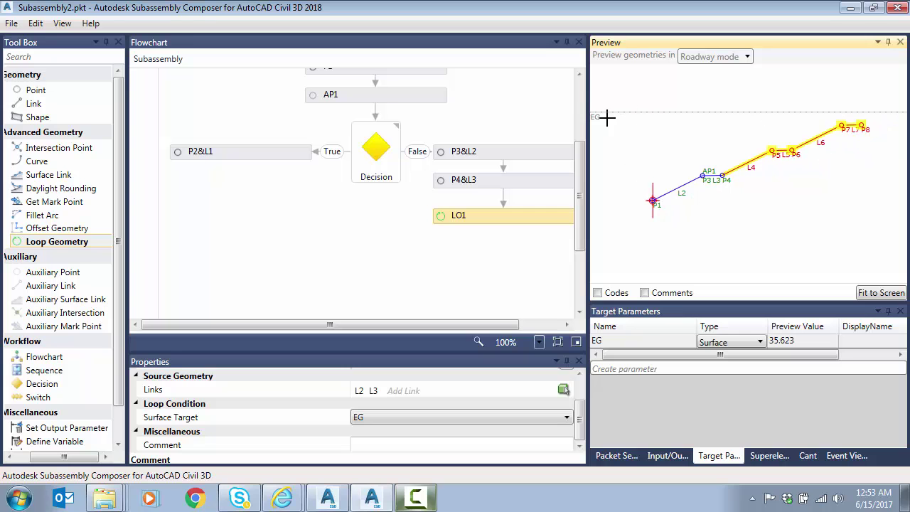
pyautogui.moveTo(603, 116); pyautogui.dragTo(601, 86)
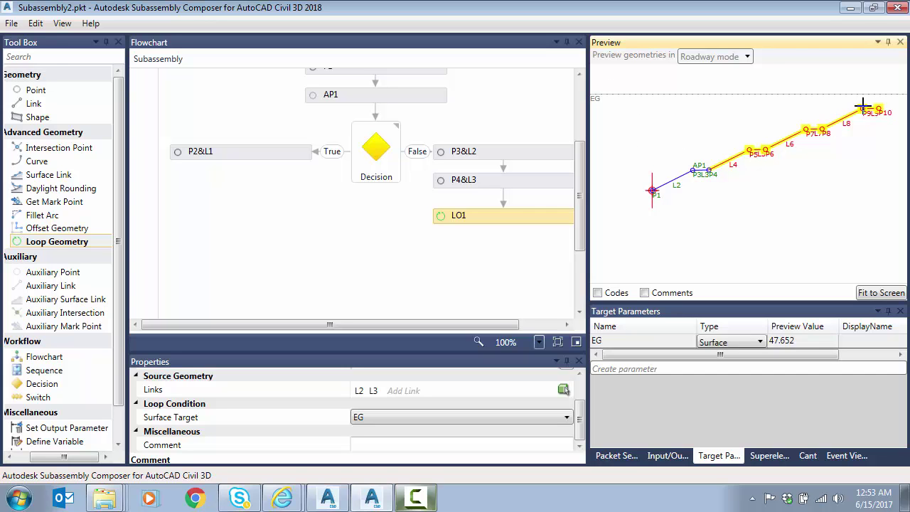
pyautogui.scroll(-2, 690, 163)
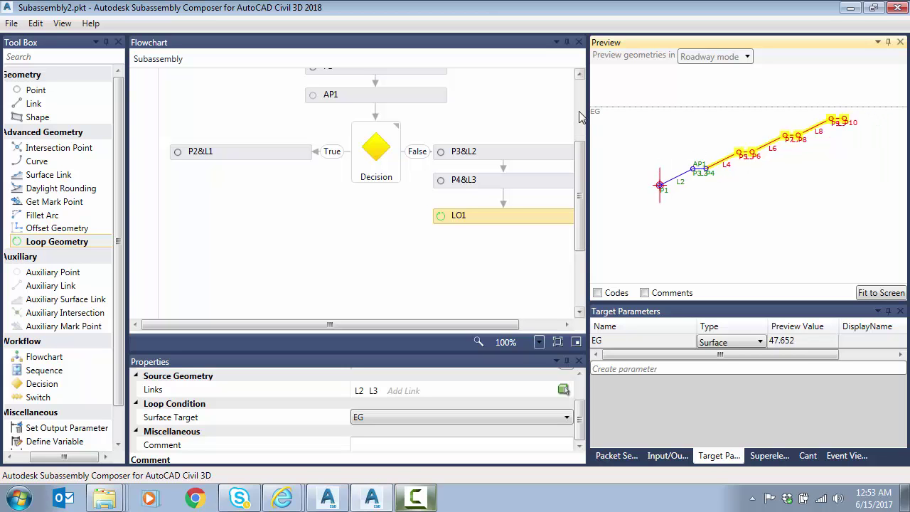
pyautogui.moveTo(604, 107); pyautogui.dragTo(607, 89)
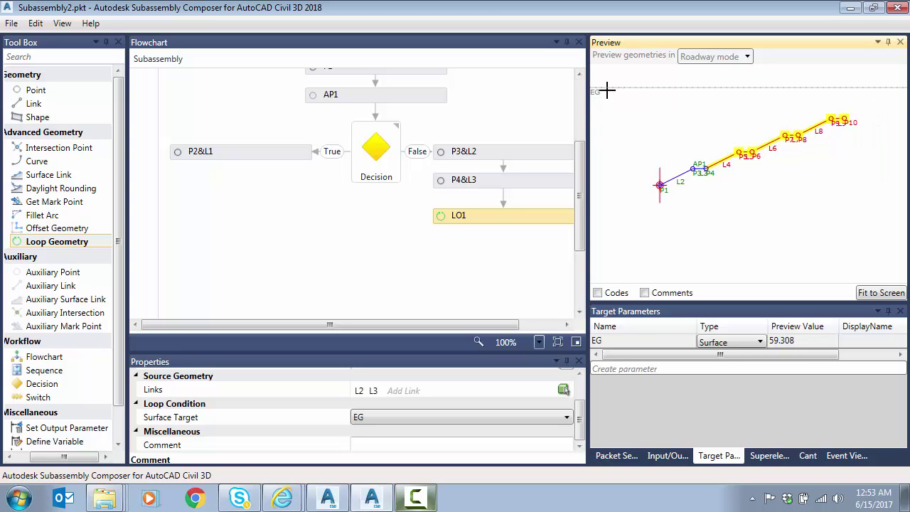
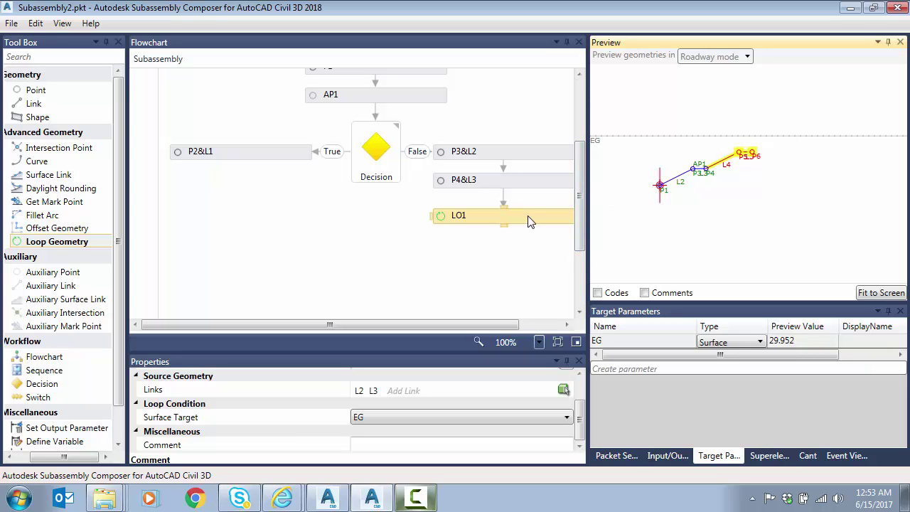
# Step: Add a point after the loop, with geometry type Slope to Surface and LO1.EndPoint as its from point
pyautogui.moveTo(35, 90); pyautogui.dragTo(504, 253)
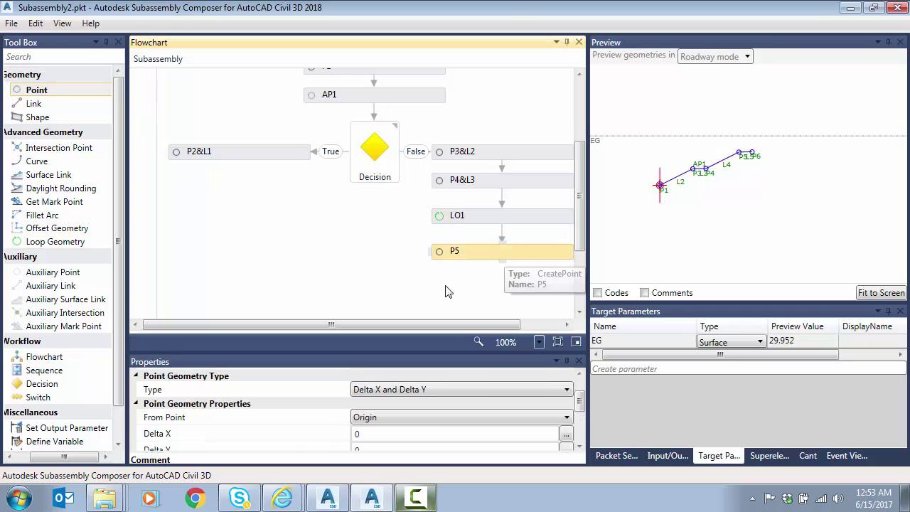
pyautogui.click(455, 388)
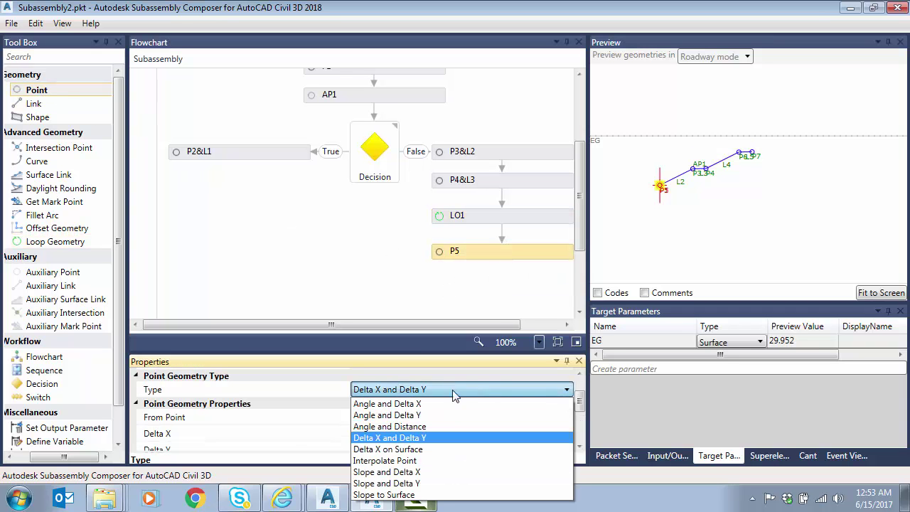
pyautogui.click(430, 496)
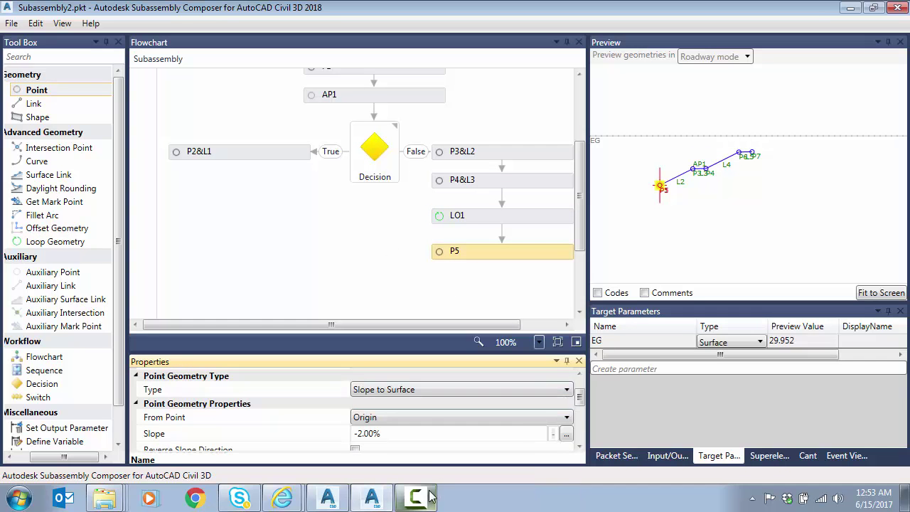
pyautogui.click(551, 417)
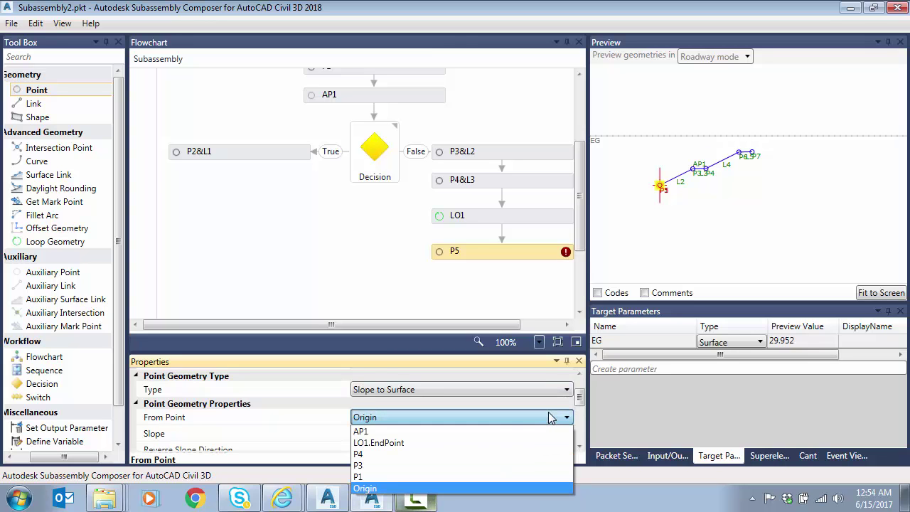
pyautogui.click(375, 443)
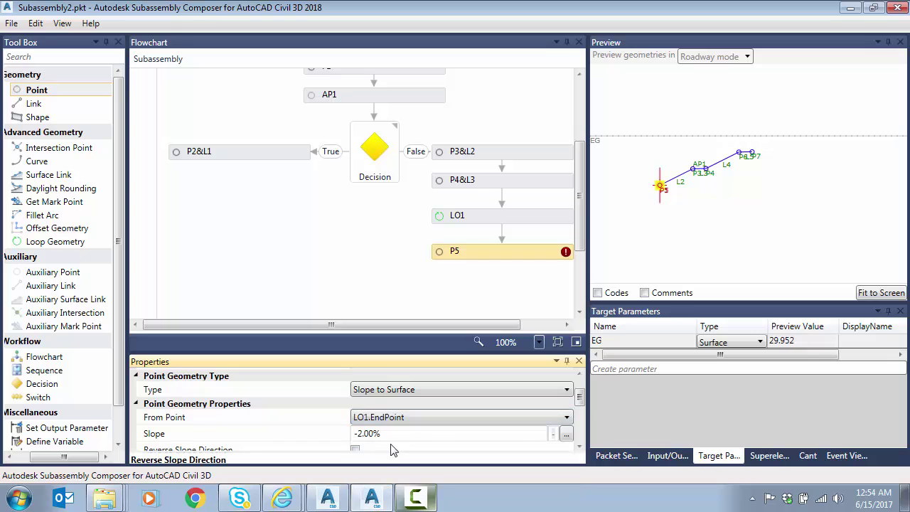
# Step: Set P5's slope to 50% and its surface target to EG
pyautogui.moveTo(579, 400); pyautogui.dragTo(579, 408)
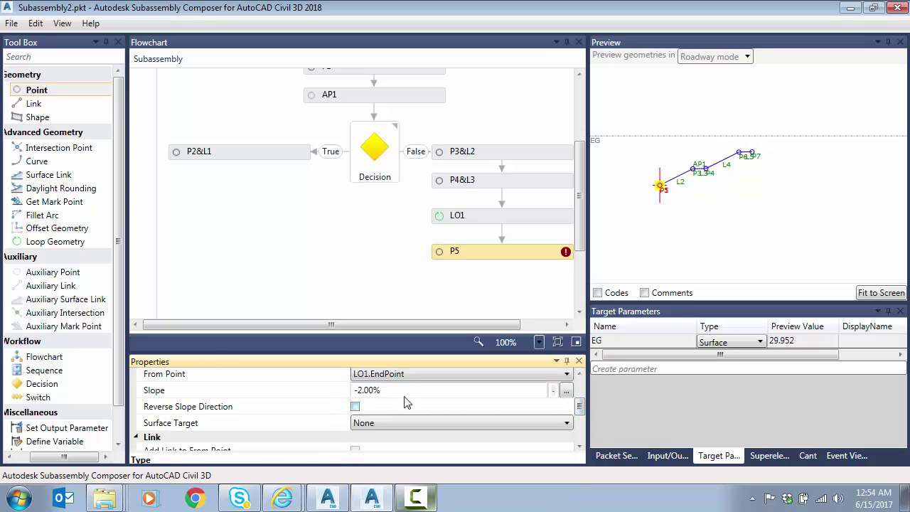
pyautogui.moveTo(386, 391); pyautogui.dragTo(242, 396)
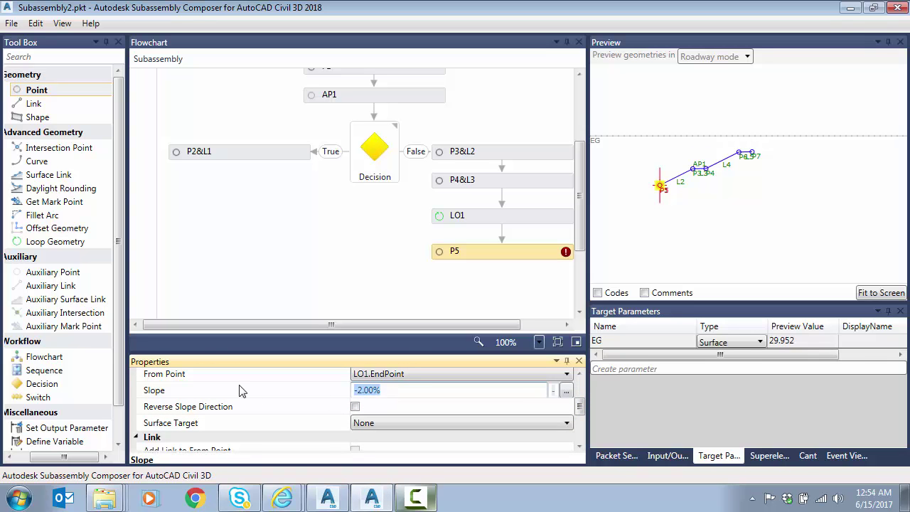
pyautogui.write('50')
pyautogui.press('Tab')
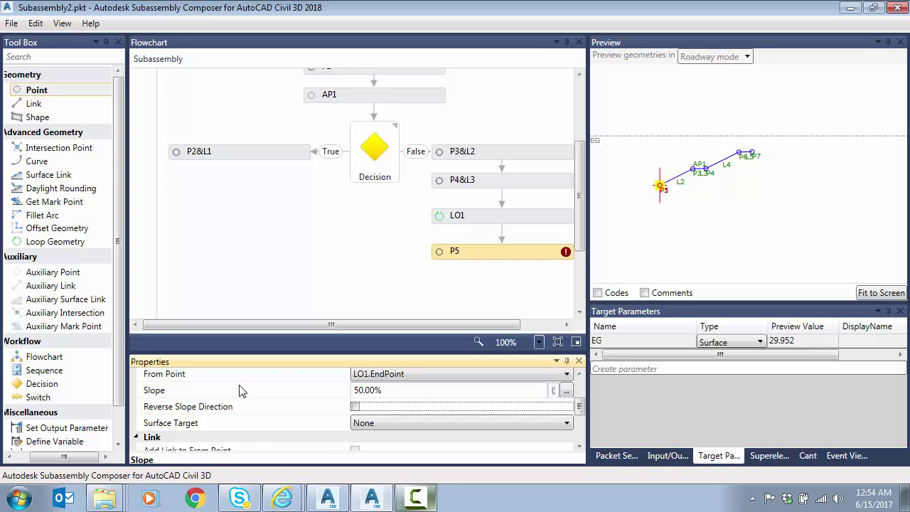
pyautogui.click(381, 425)
pyautogui.click(382, 442)
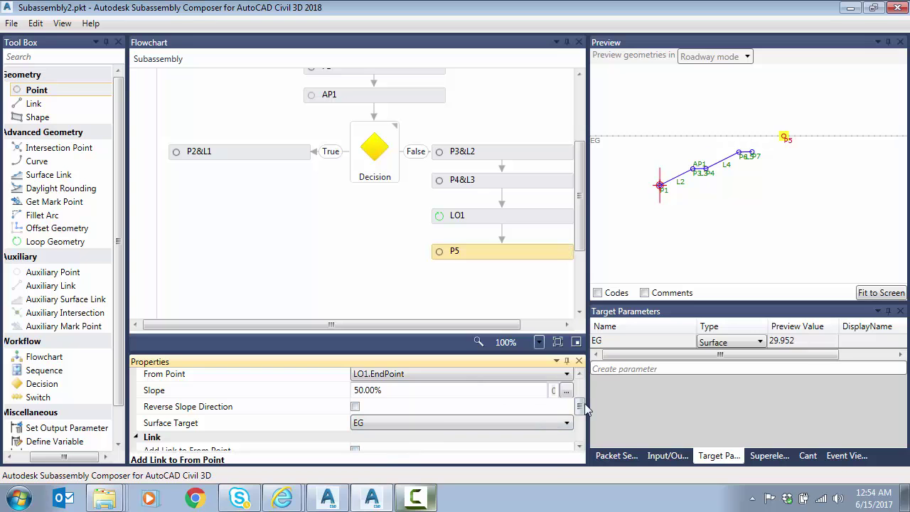
# Step: Add a link from P5 back to its from point
pyautogui.scroll(-1, 584, 402)
pyautogui.click(355, 418)
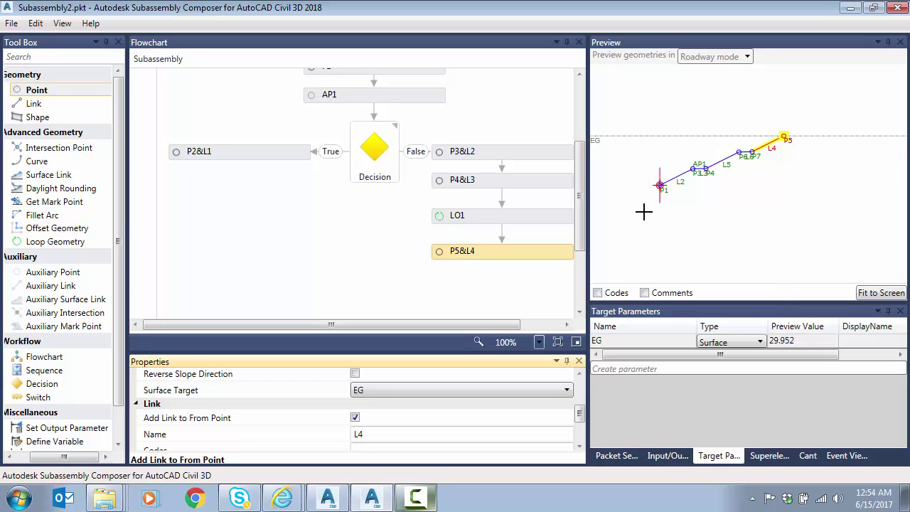
pyautogui.scroll(-3, 643, 211)
# Step: Move the preview's EG surface to about 117.6, then about 30, then about 5.5 to test both branches of the decision
pyautogui.moveTo(596, 177); pyautogui.dragTo(599, 103)
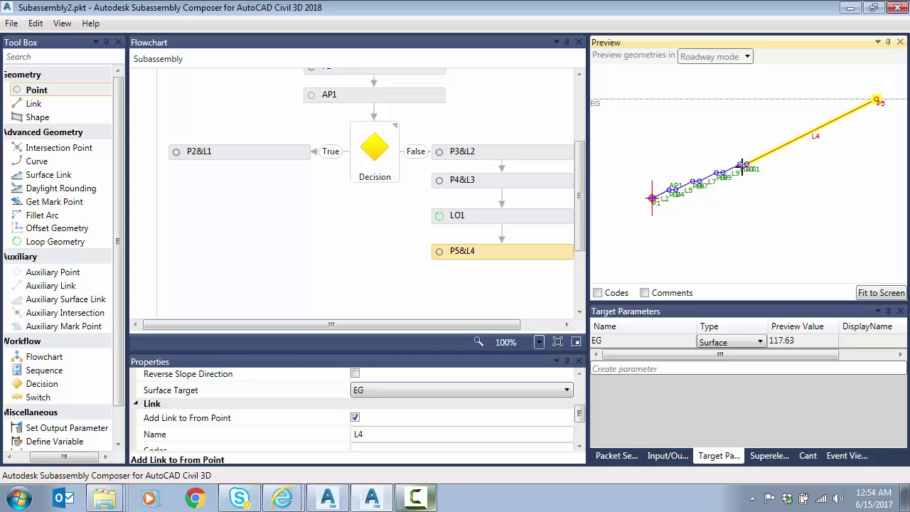
pyautogui.moveTo(595, 103); pyautogui.dragTo(597, 177)
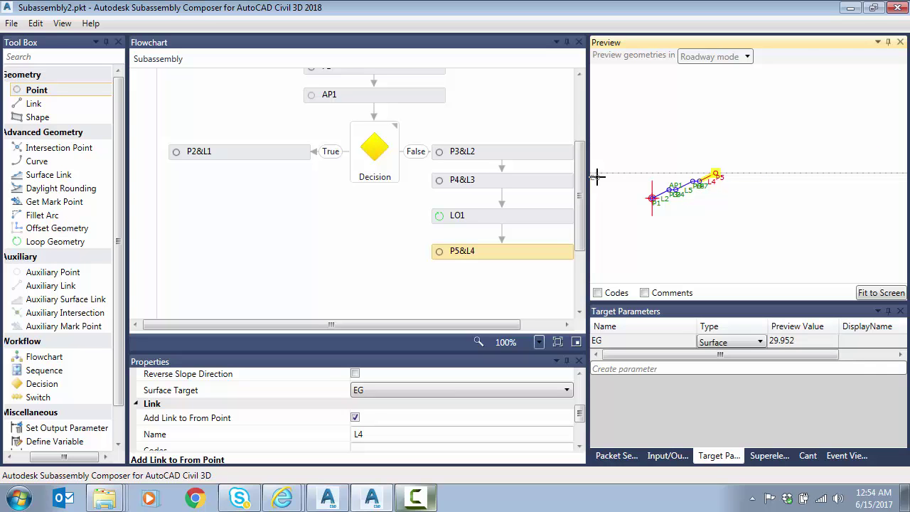
pyautogui.scroll(2, 689, 174)
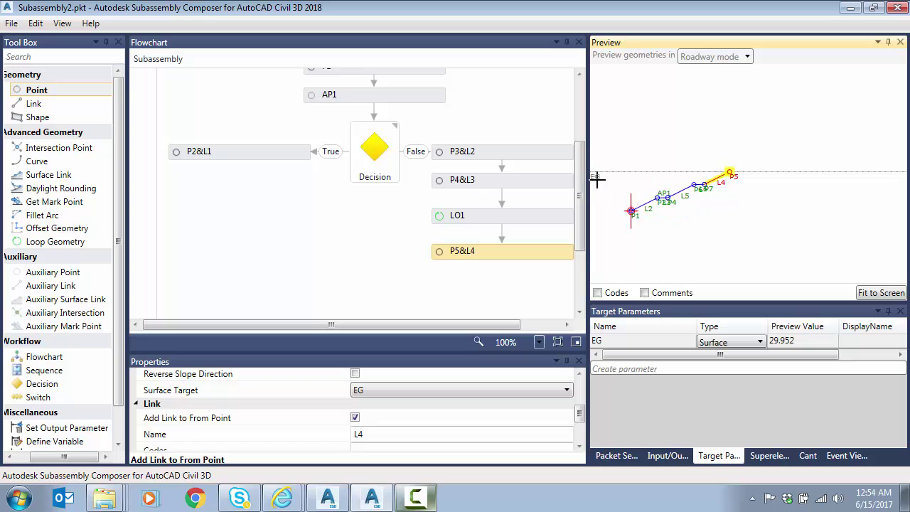
pyautogui.moveTo(597, 173); pyautogui.dragTo(599, 209)
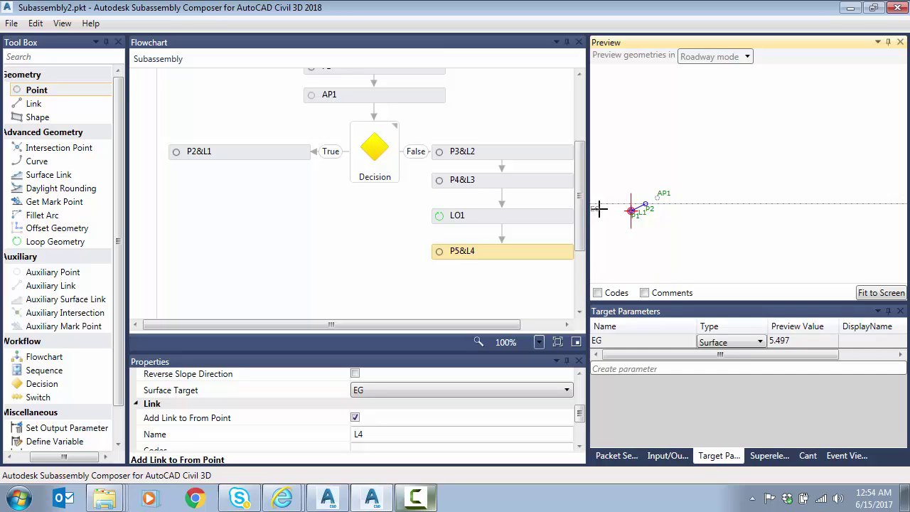
pyautogui.scroll(4, 575, 186)
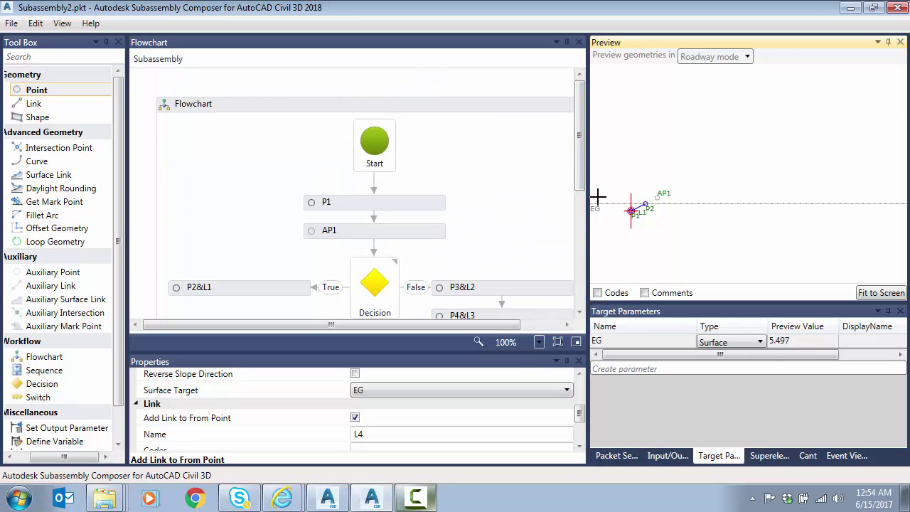
pyautogui.moveTo(581, 166)
pyautogui.mouseDown()
pyautogui.moveTo(582, 259)
pyautogui.moveTo(582, 173)
pyautogui.mouseUp()
# Step: Name the subassembly BenchAlan in the packet settings
pyautogui.click(623, 456)
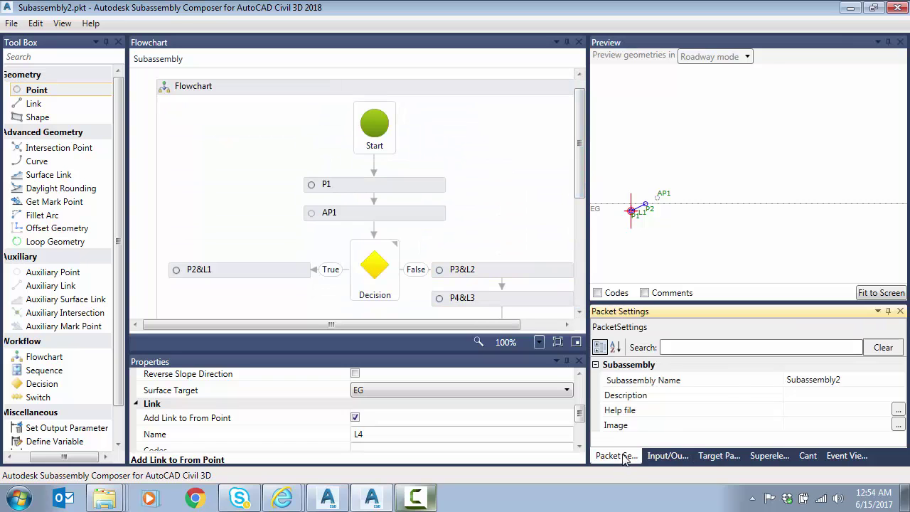
pyautogui.click(836, 379)
pyautogui.doubleClick(844, 379)
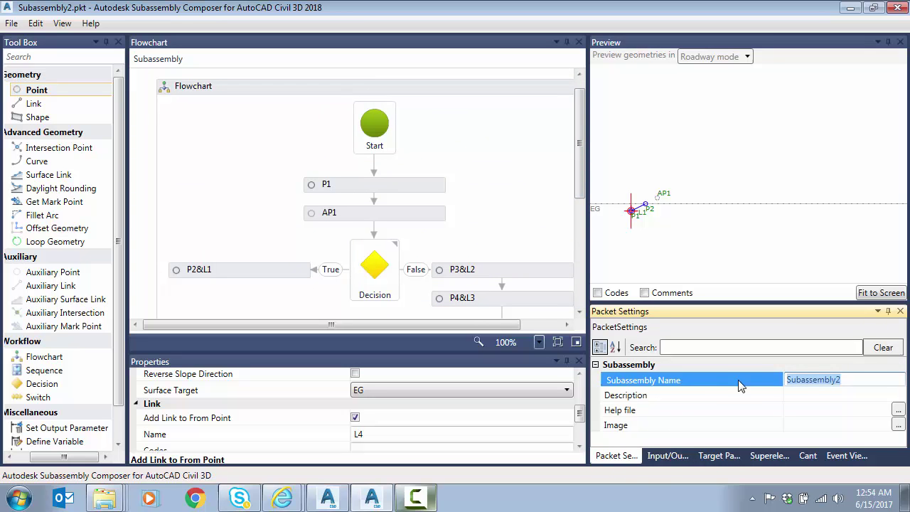
pyautogui.write('BenchAlan')
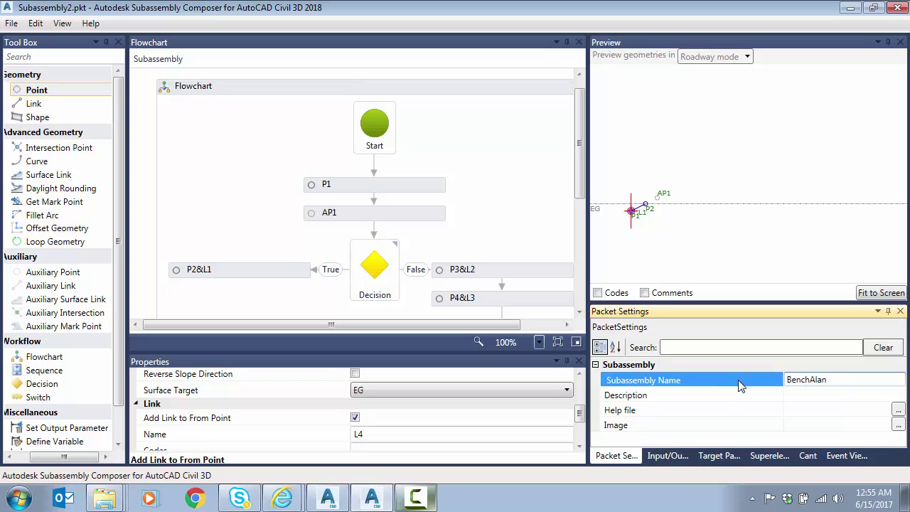
pyautogui.click(731, 395)
pyautogui.click(667, 455)
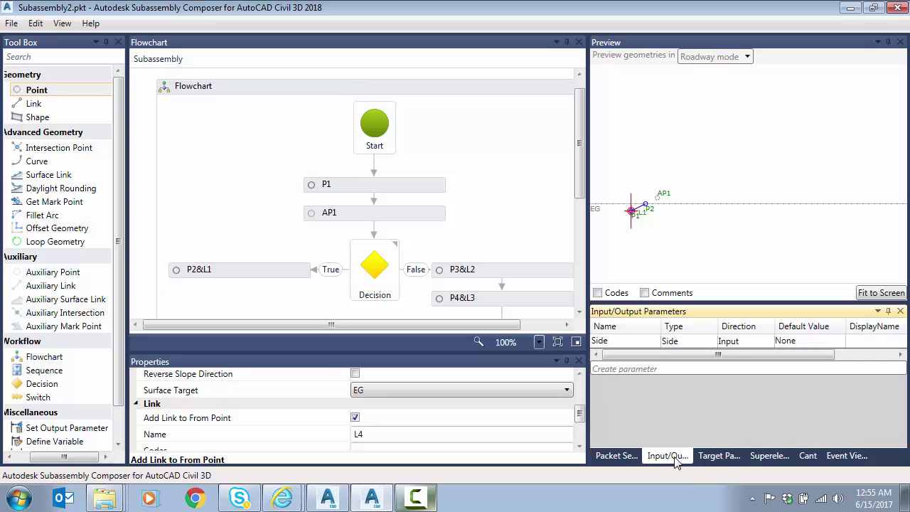
pyautogui.click(707, 466)
pyautogui.click(675, 462)
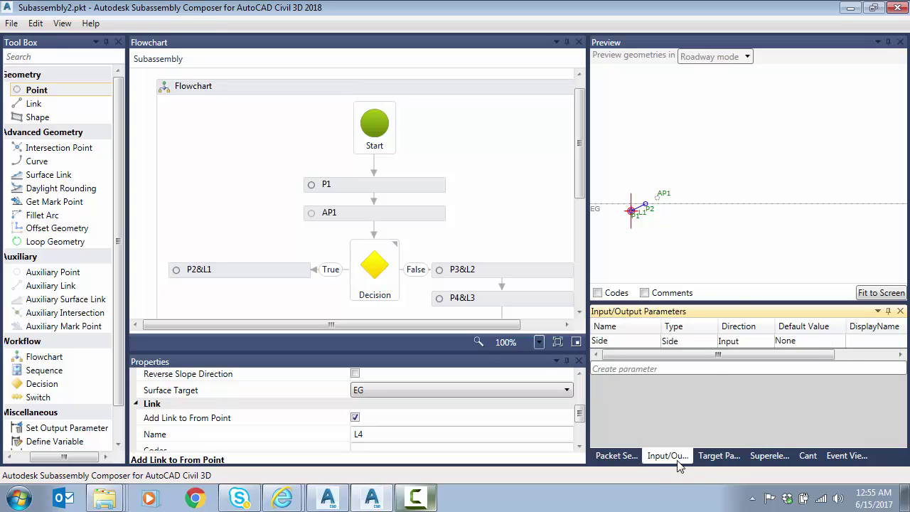
# Step: Save the subassembly to the Desktop as a .pkt file named BenchAlan
pyautogui.click(12, 23)
pyautogui.click(42, 92)
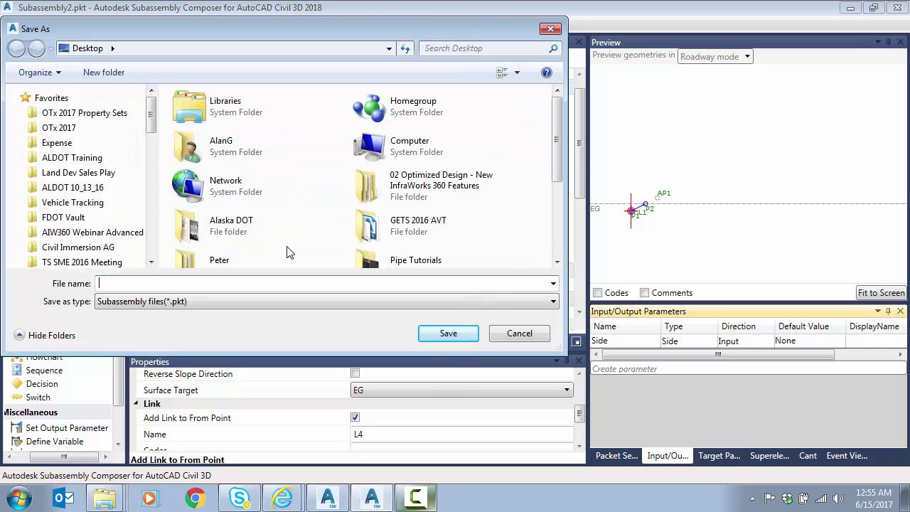
pyautogui.write('BenchAlan')
pyautogui.click(437, 334)
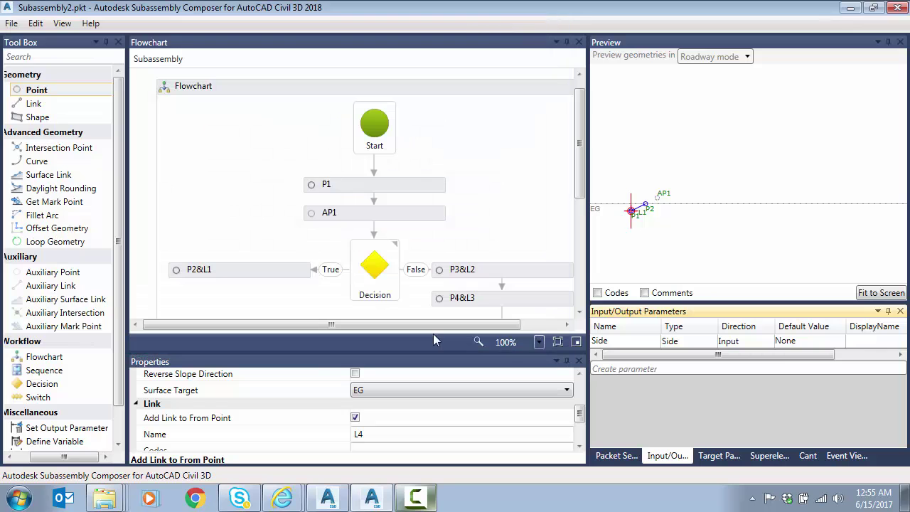
# Step: Close Subassembly Composer and switch to the Custom Subassembly Testing - Copy drawing in Civil 3D
pyautogui.click(5, 6)
pyautogui.click(43, 88)
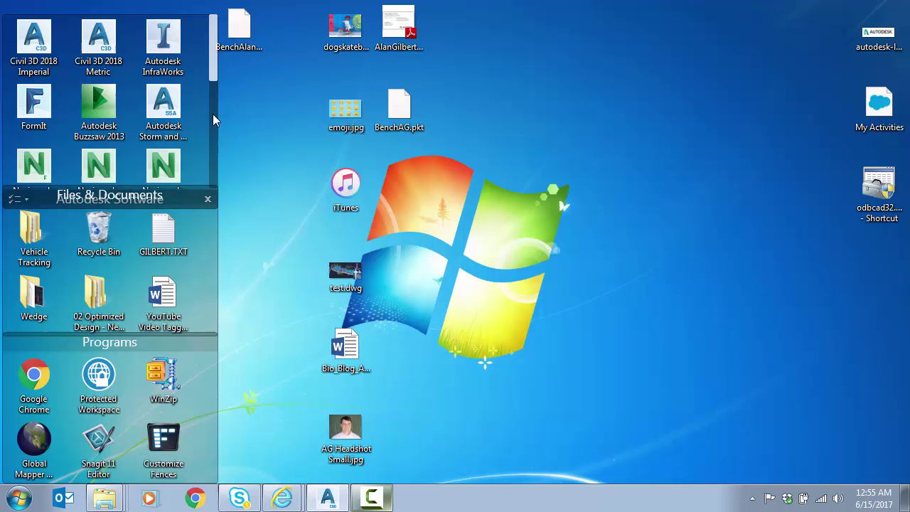
pyautogui.click(319, 502)
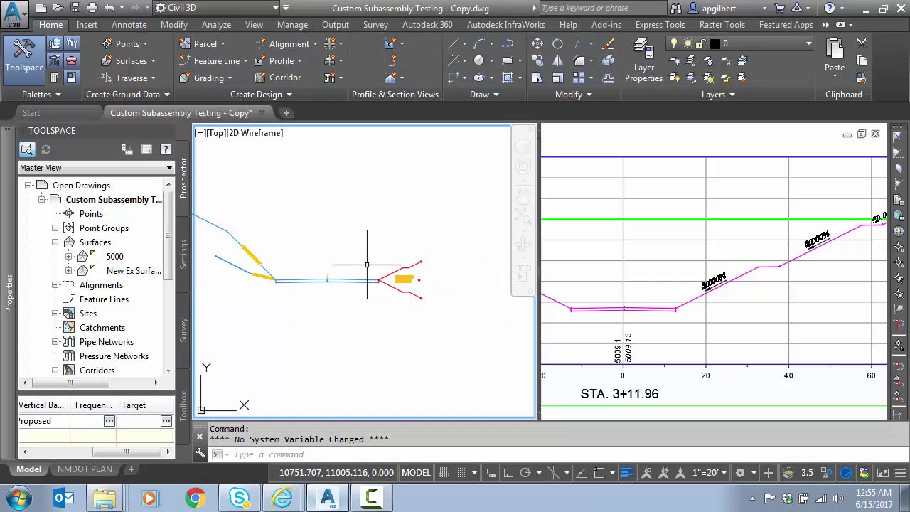
# Step: Show the tool palettes and add a new palette named Custom
pyautogui.click(56, 78)
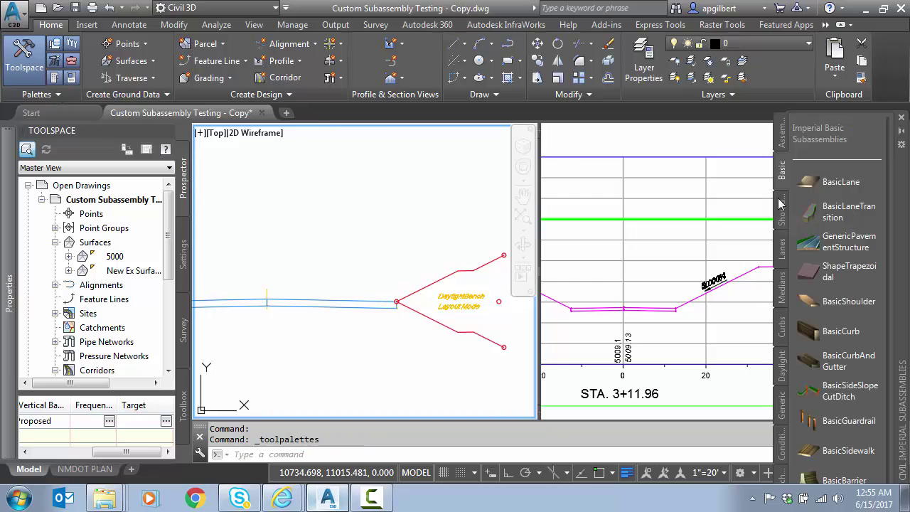
pyautogui.rightClick(787, 284)
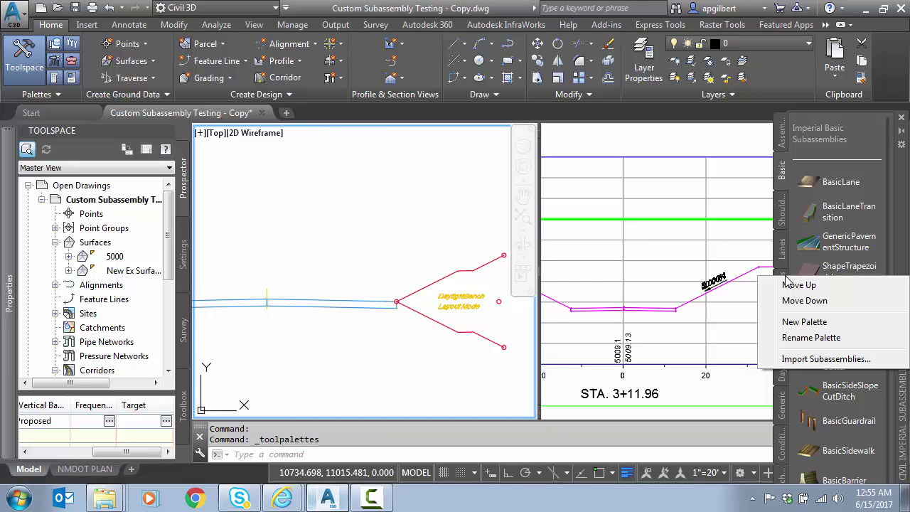
pyautogui.click(810, 321)
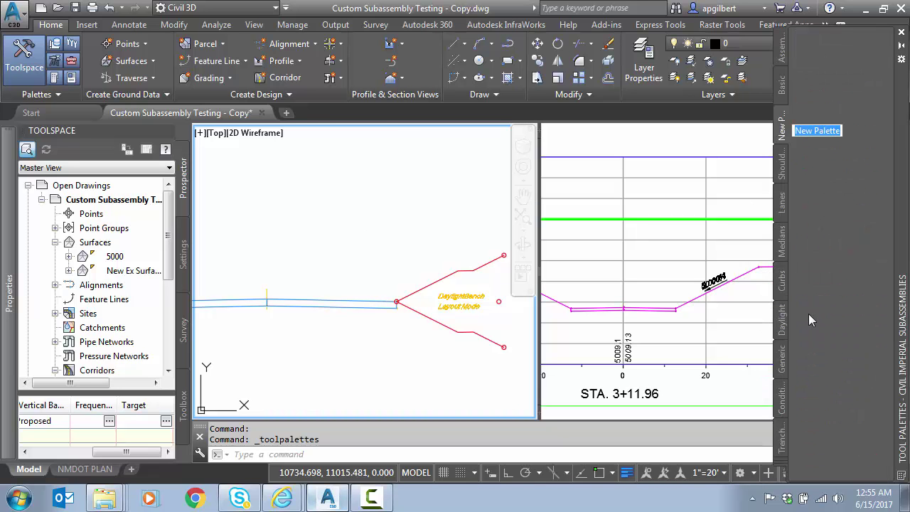
pyautogui.write('Custom')
pyautogui.press('Return')
# Step: Import BenchAlan.pkt from the Desktop into the Custom tool palette
pyautogui.rightClick(783, 135)
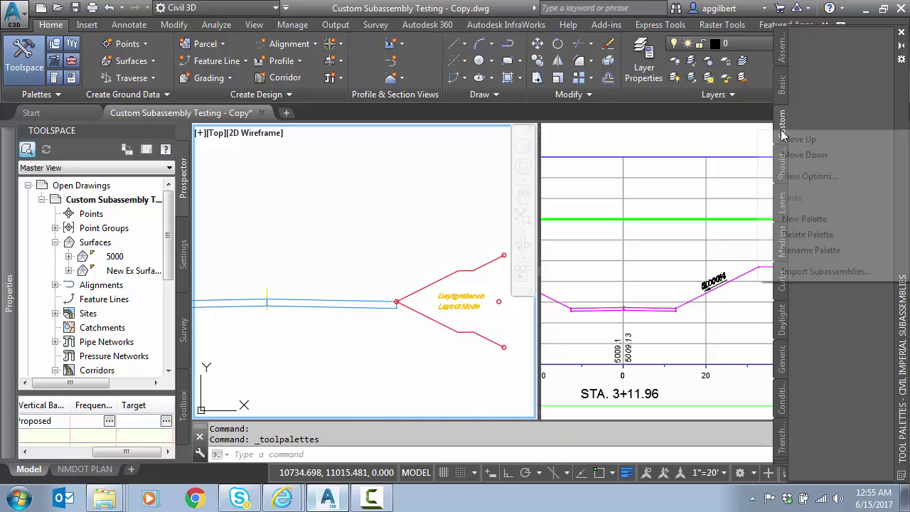
pyautogui.click(815, 271)
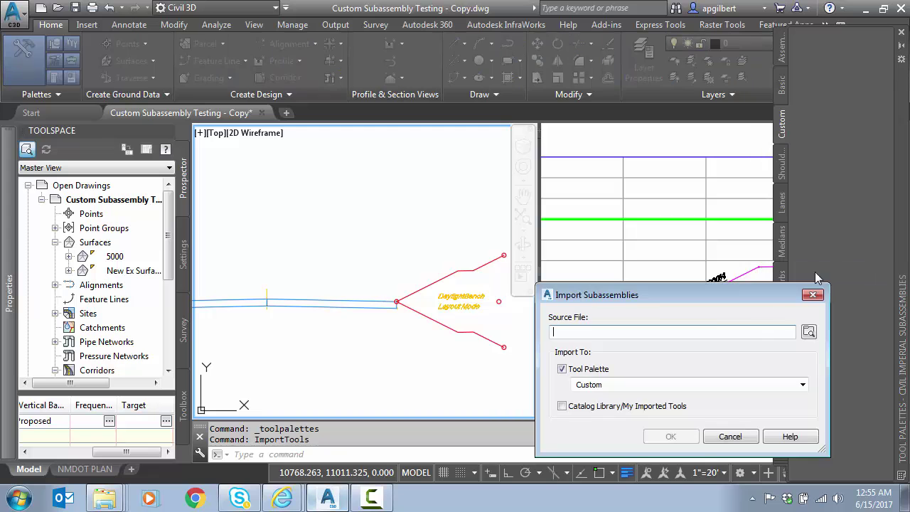
pyautogui.click(808, 331)
pyautogui.click(681, 344)
pyautogui.scroll(-2, 683, 344)
pyautogui.click(643, 375)
pyautogui.click(781, 459)
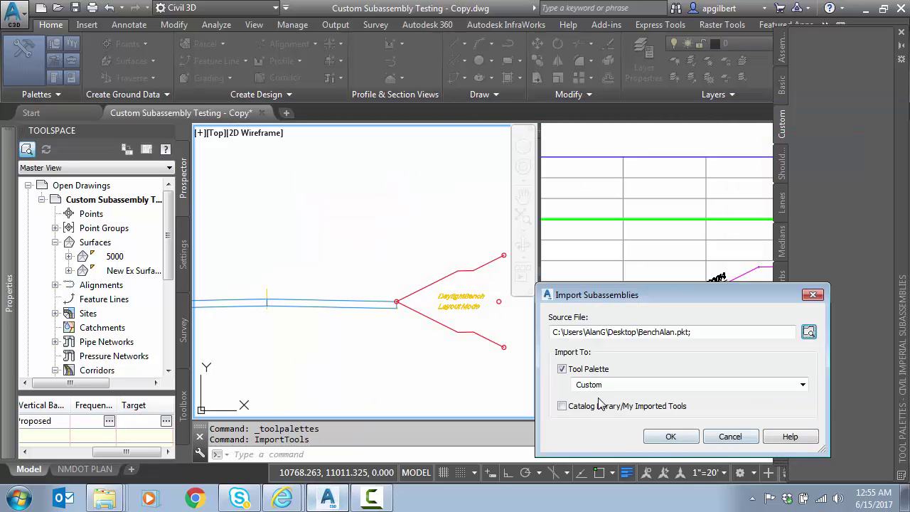
pyautogui.click(670, 436)
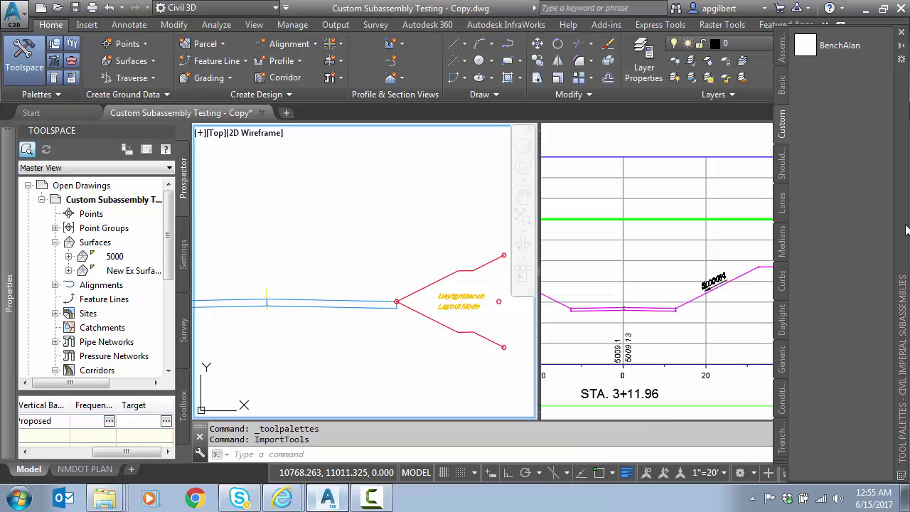
# Step: Refresh the image of the BenchAlan tool in the Custom palette
pyautogui.rightClick(838, 48)
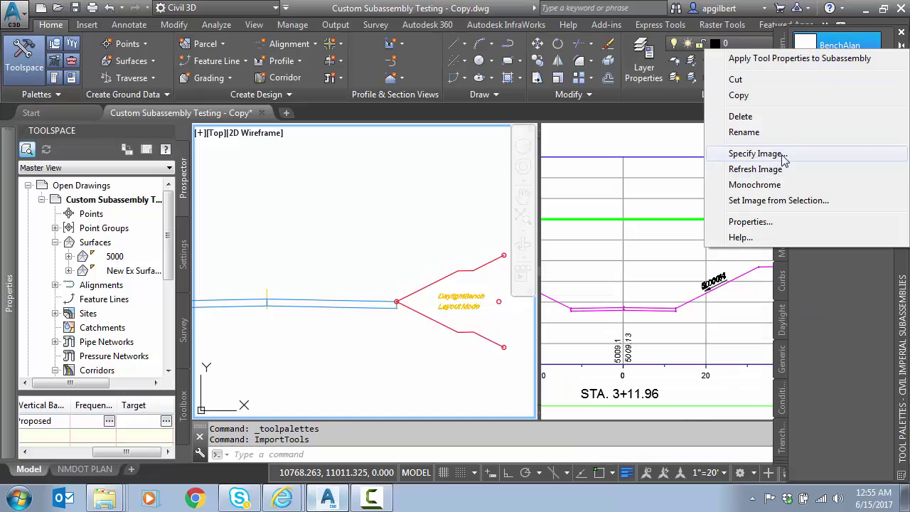
pyautogui.click(782, 170)
pyautogui.rightClick(824, 43)
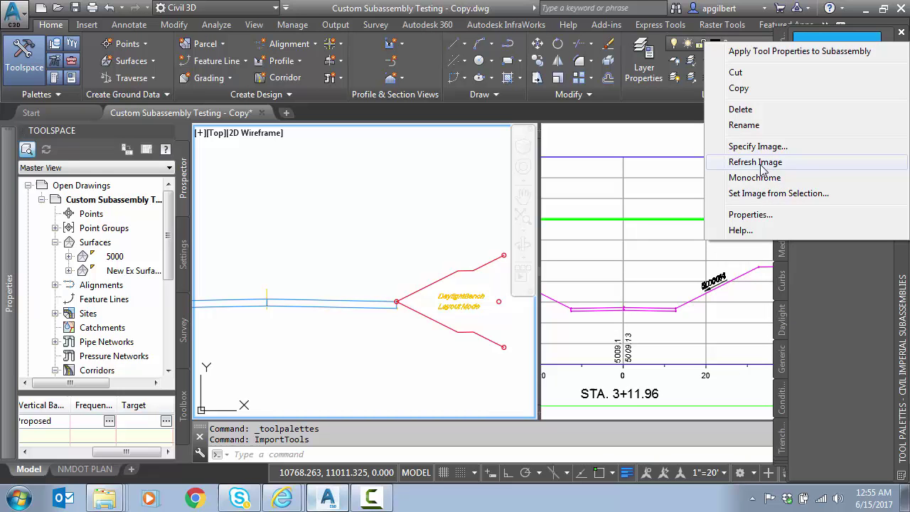
pyautogui.click(761, 164)
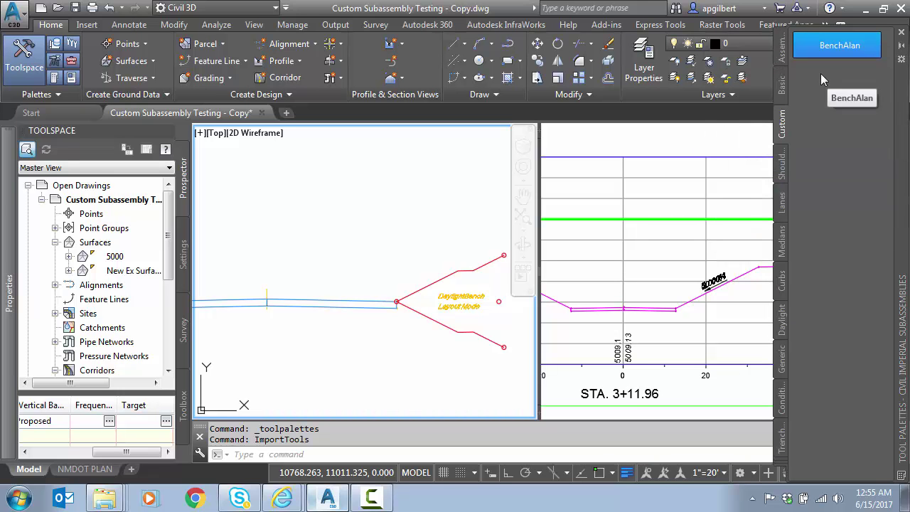
# Step: Delete the DaylightBench subassembly from the right side of the assembly
pyautogui.click(391, 313)
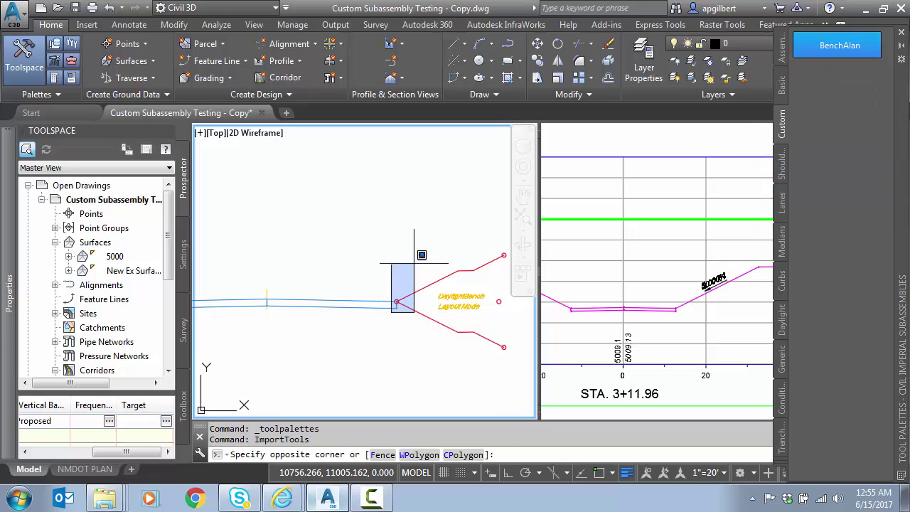
pyautogui.press('Escape')
pyautogui.scroll(3, 349, 254)
pyautogui.moveTo(341, 287); pyautogui.dragTo(322, 218, button='middle')
pyautogui.click(379, 302)
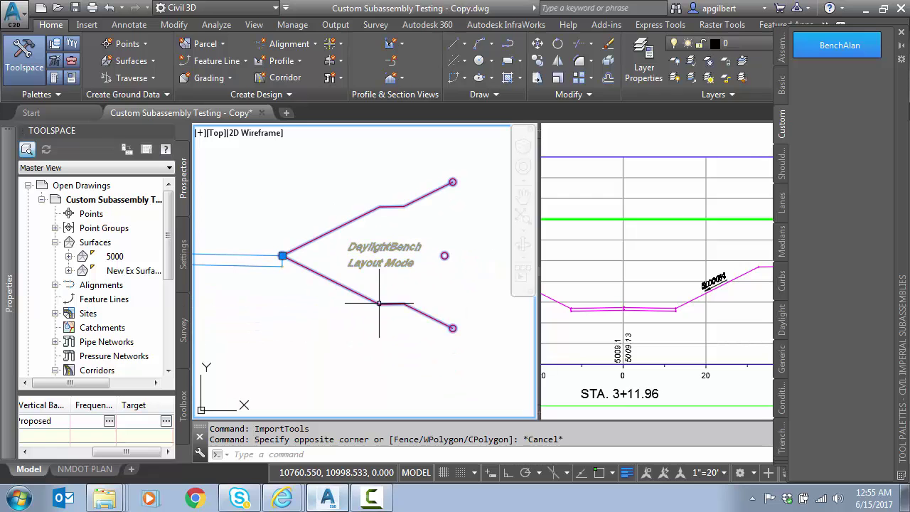
pyautogui.press('Delete')
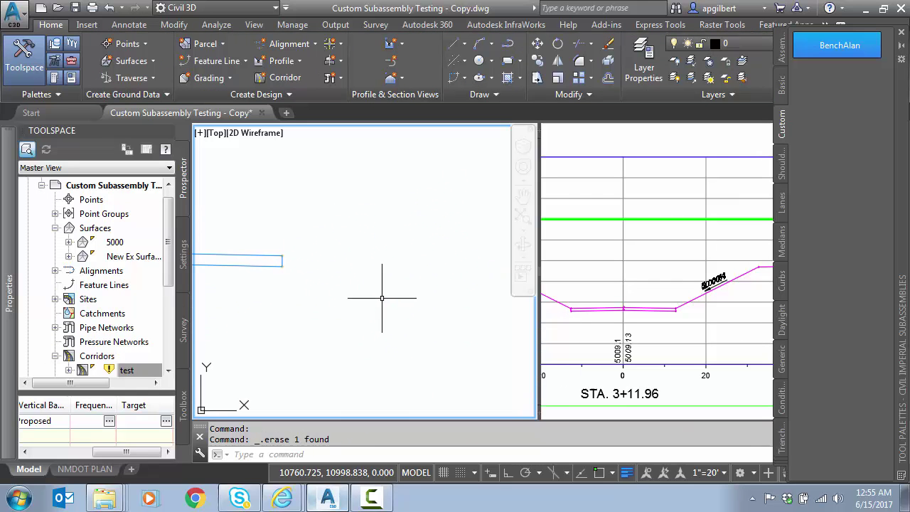
# Step: Attach the BenchAlan subassembly to the upper outer corner of the assembly's right lane
pyautogui.click(829, 50)
pyautogui.scroll(2, 341, 252)
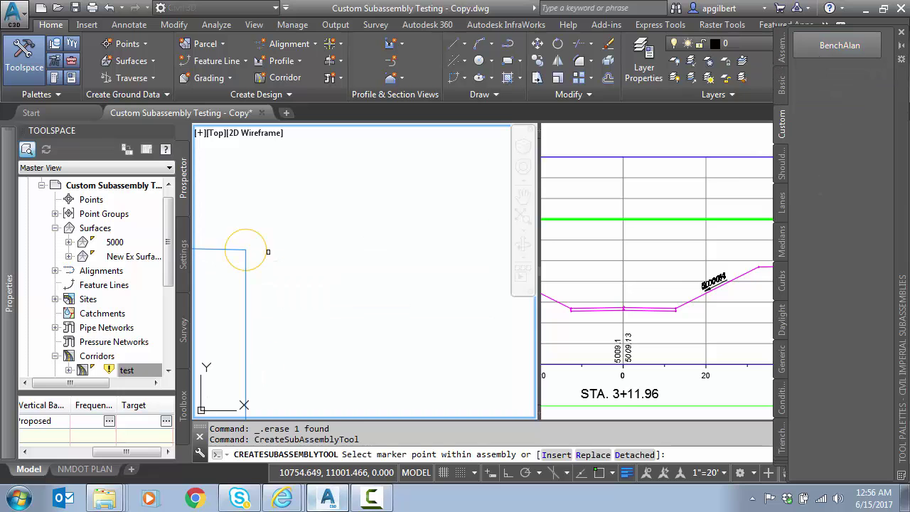
pyautogui.scroll(-3, 245, 249)
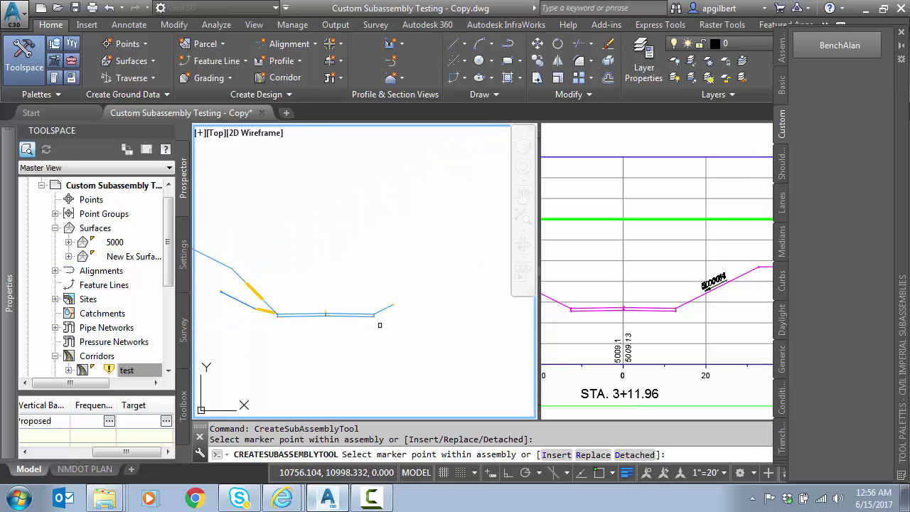
pyautogui.press('Escape')
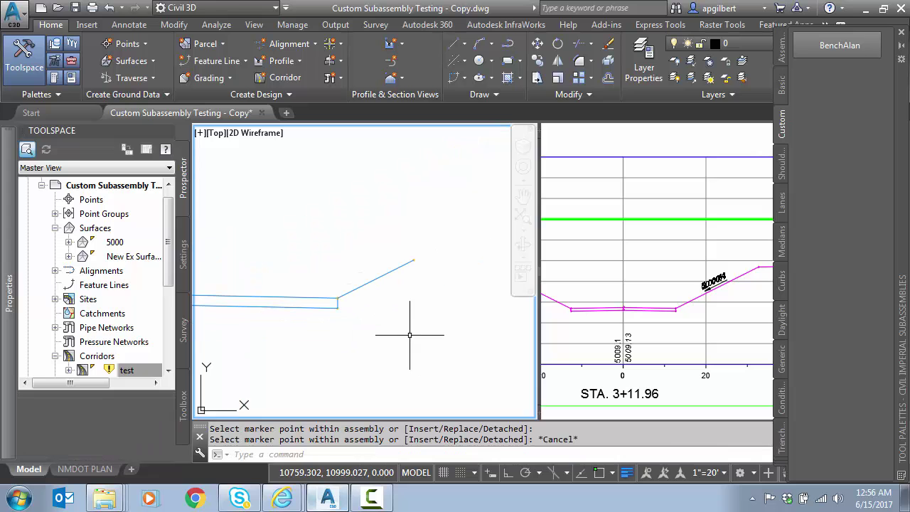
# Step: In the test corridor's target mapping, set the EG surface target of the BenchAlan subassembly to New Ex Surface
pyautogui.scroll(-2, 171, 261)
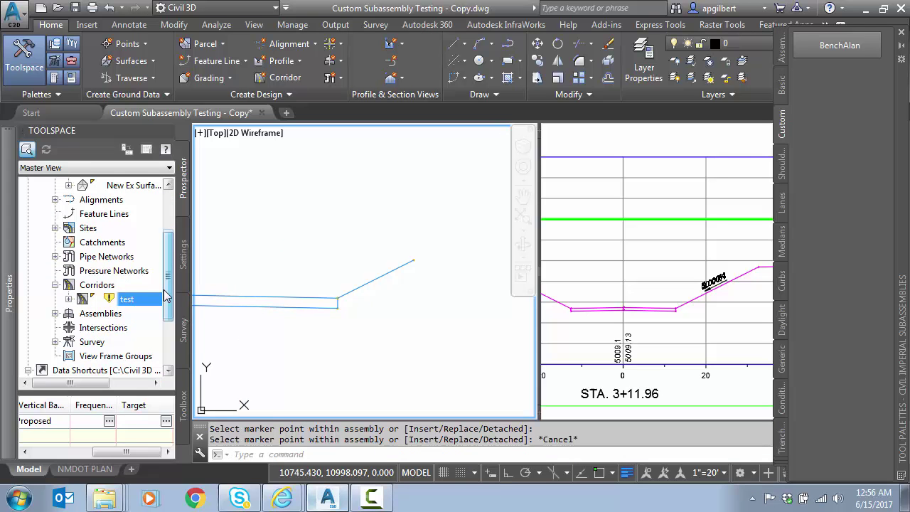
pyautogui.rightClick(121, 300)
pyautogui.click(145, 314)
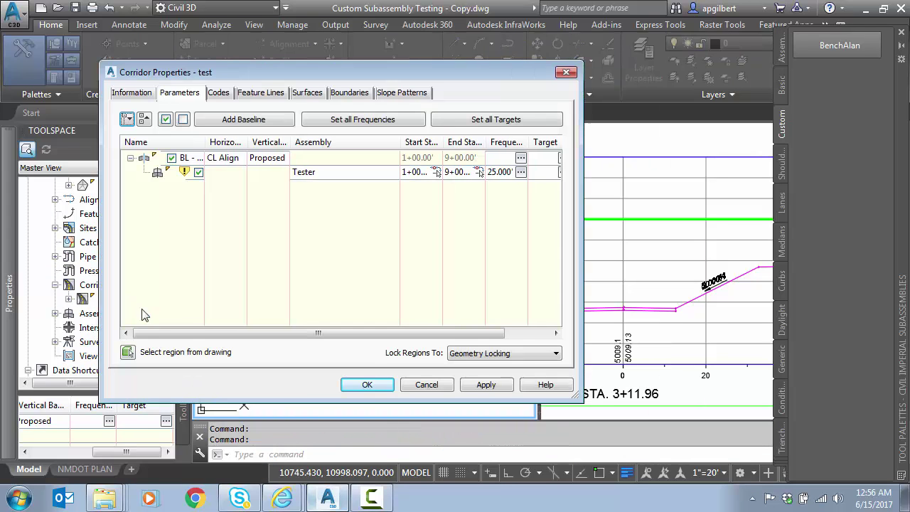
pyautogui.click(474, 121)
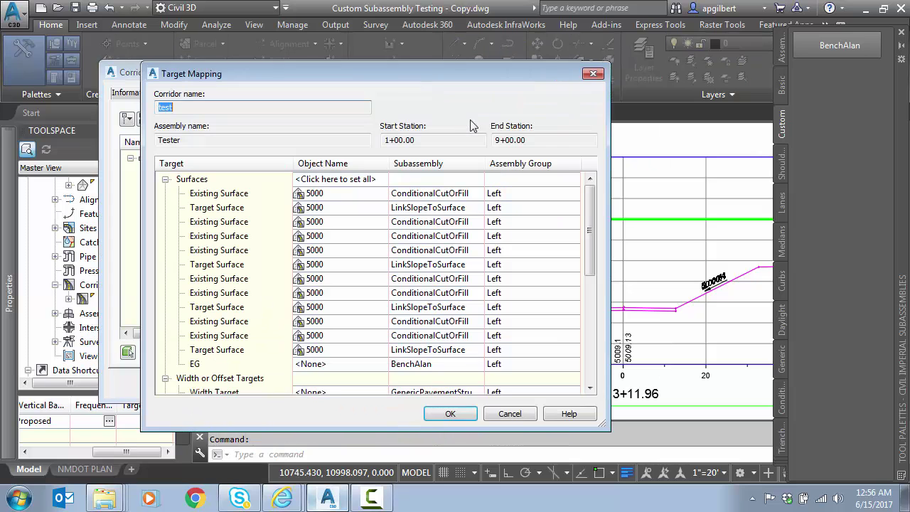
pyautogui.click(310, 364)
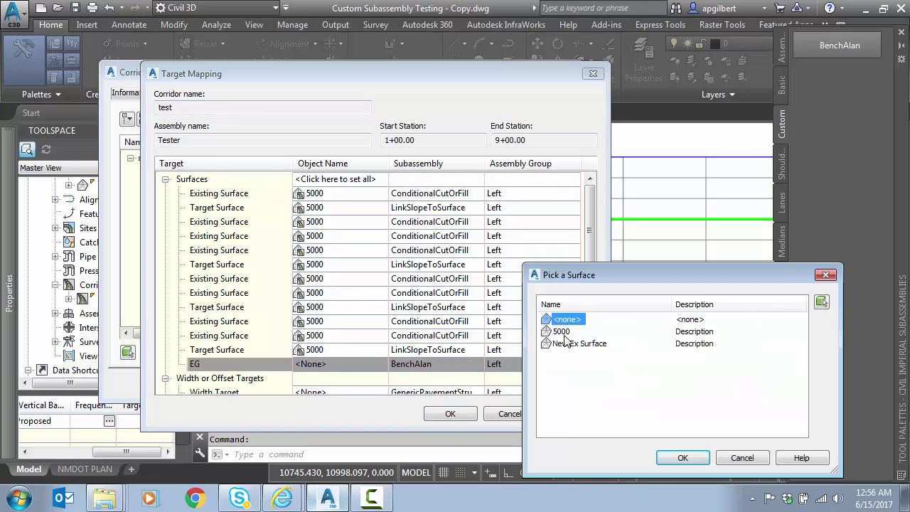
pyautogui.doubleClick(567, 343)
pyautogui.click(450, 413)
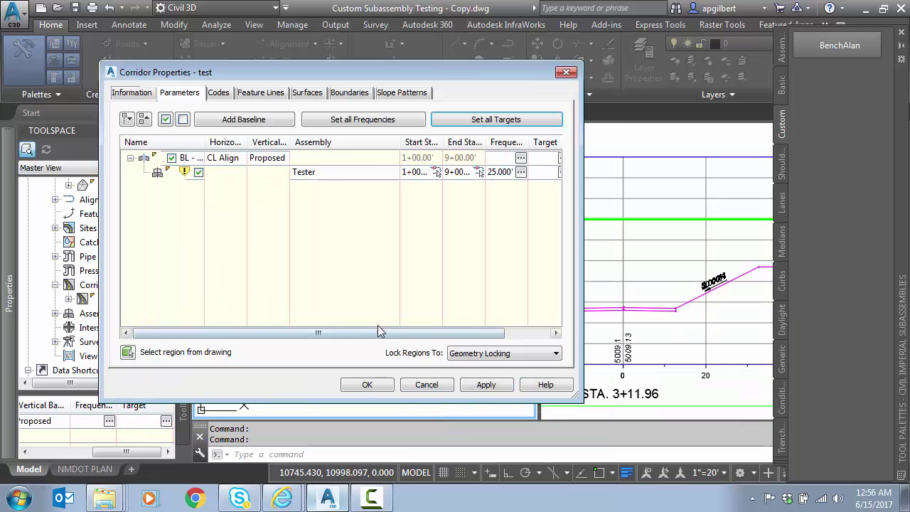
# Step: Rebuild the corridor with the new target, dismiss the event list, and check the right-side benches in the station 3+11.96 section view
pyautogui.click(367, 385)
pyautogui.click(384, 183)
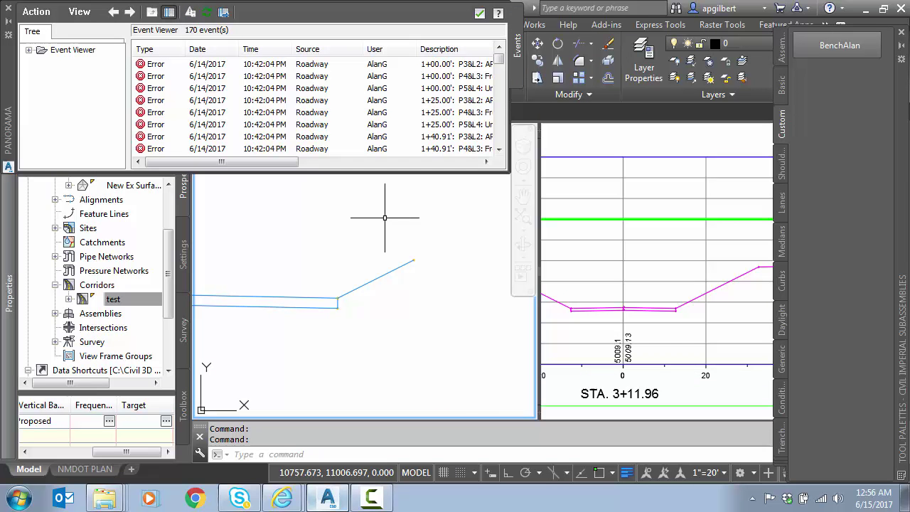
pyautogui.moveTo(260, 162)
pyautogui.mouseDown()
pyautogui.moveTo(319, 173)
pyautogui.moveTo(329, 165)
pyautogui.moveTo(259, 165)
pyautogui.mouseUp()
pyautogui.click(479, 14)
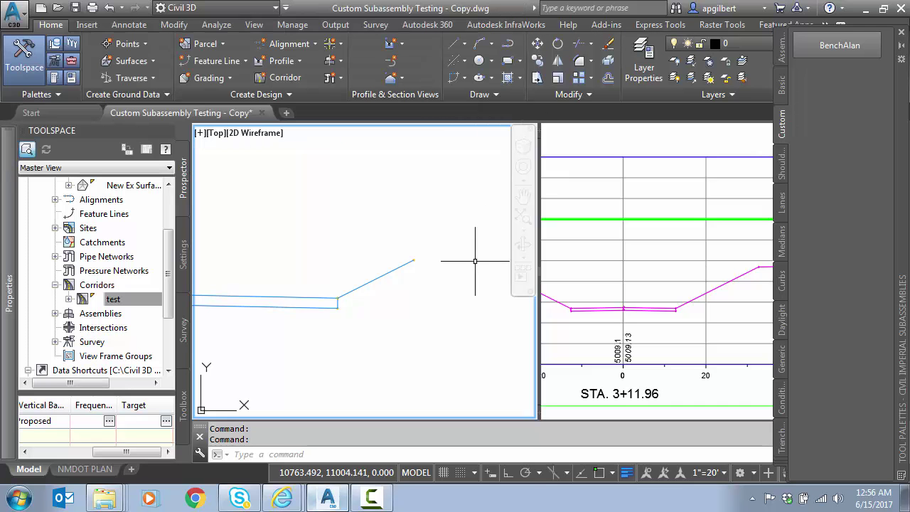
pyautogui.click(600, 283)
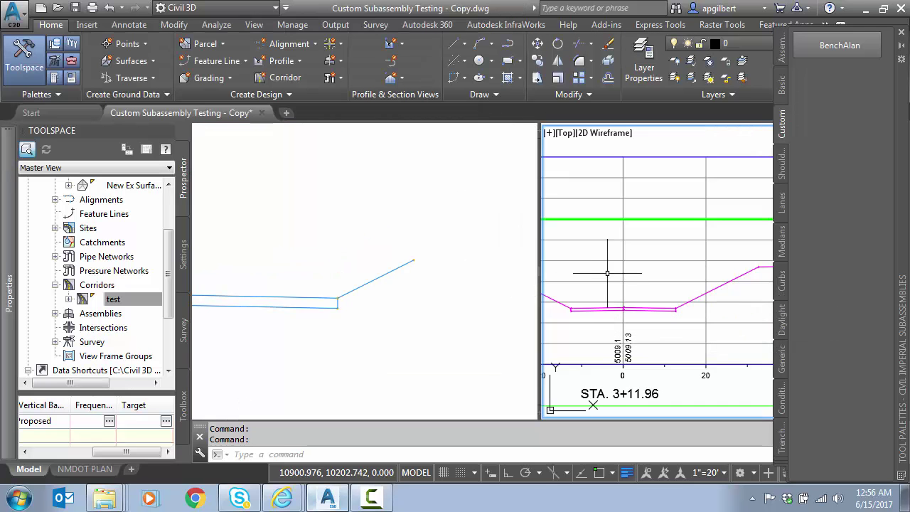
pyautogui.scroll(-3, 609, 274)
pyautogui.scroll(4, 640, 274)
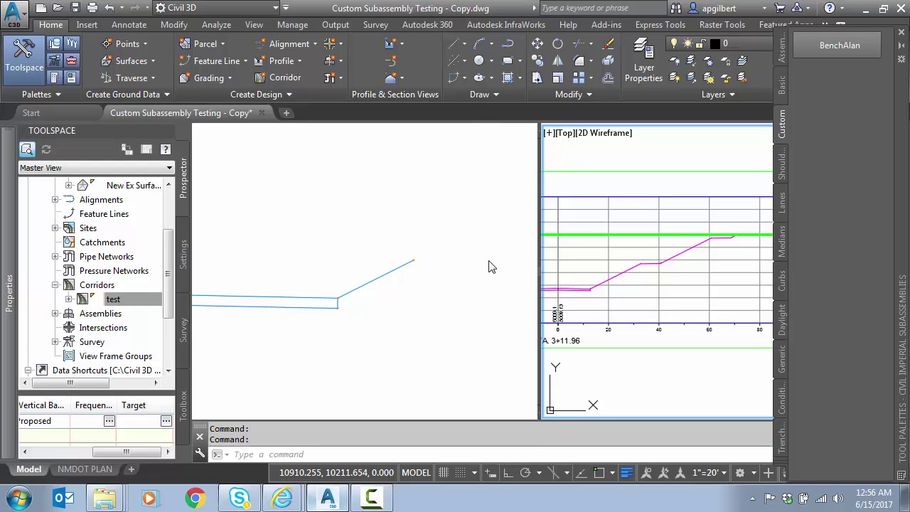
pyautogui.click(613, 265)
pyautogui.press('Escape')
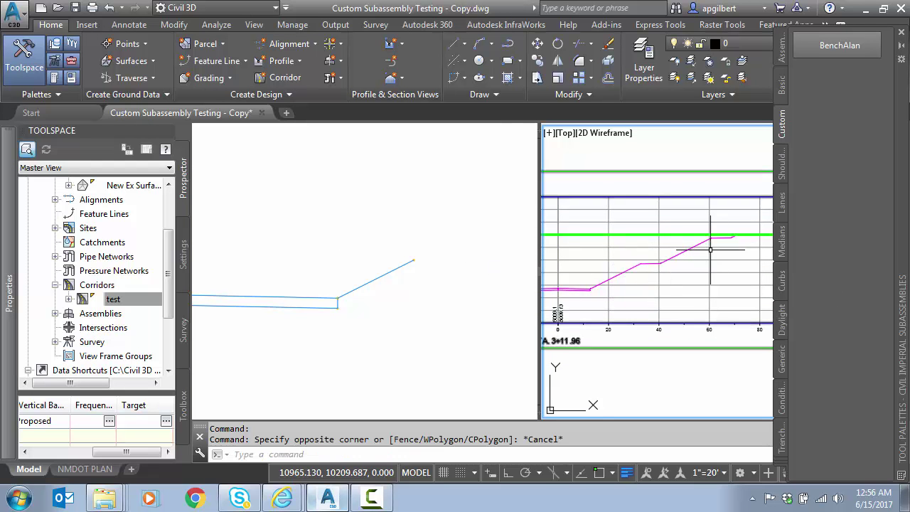
# Step: Move the section's sample line south along the alignment into a wider part of the corridor in the plan view
pyautogui.click(278, 278)
pyautogui.scroll(-6, 346, 277)
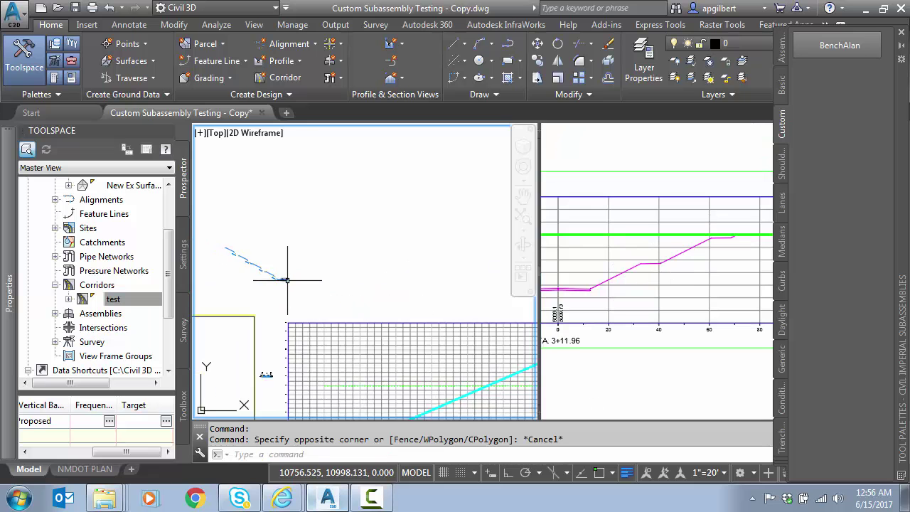
pyautogui.scroll(8, 248, 346)
pyautogui.moveTo(471, 220); pyautogui.dragTo(473, 294, button='middle')
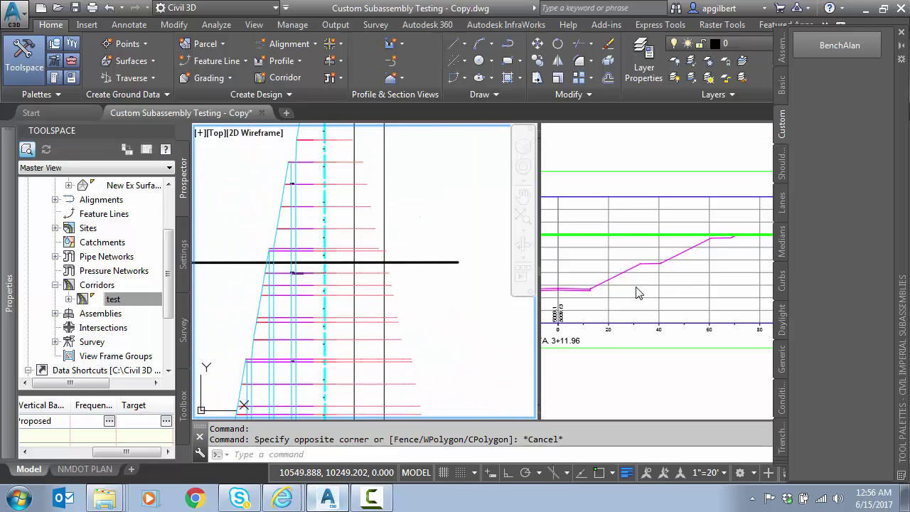
pyautogui.click(635, 294)
pyautogui.scroll(-4, 635, 286)
pyautogui.click(380, 265)
pyautogui.click(309, 262)
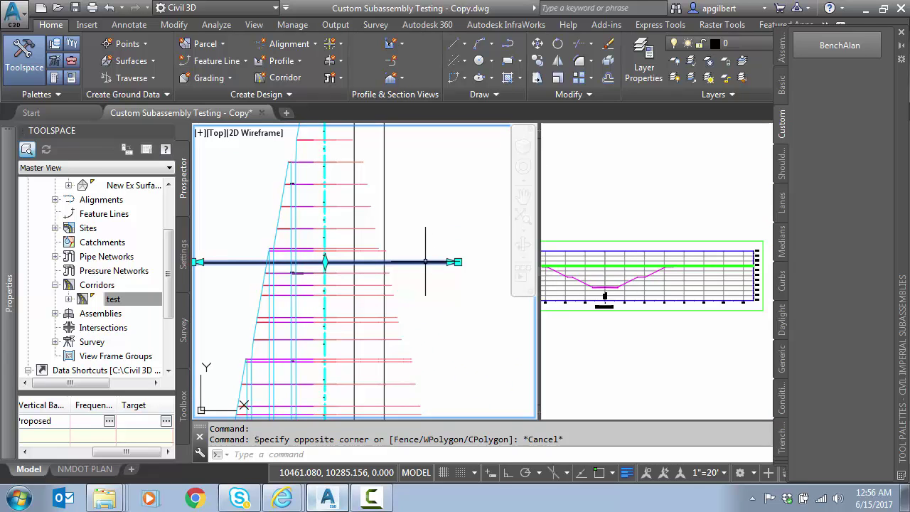
pyautogui.click(325, 262)
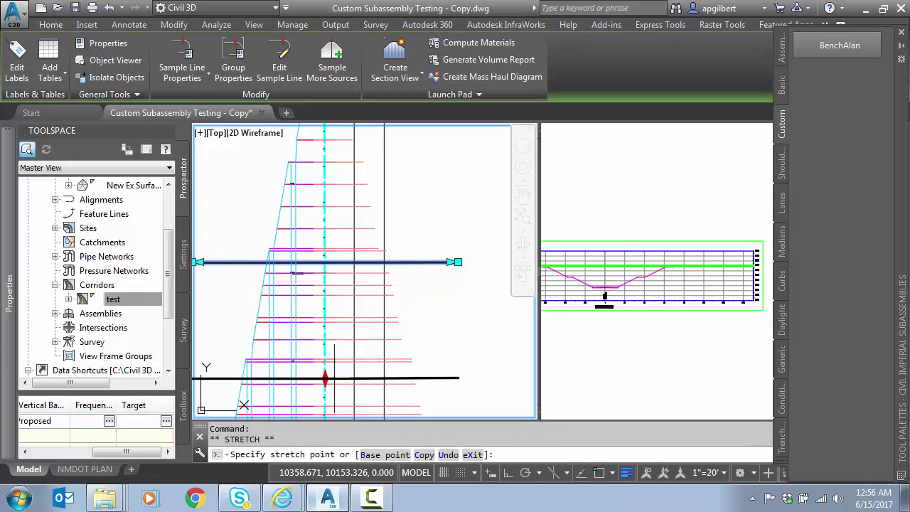
pyautogui.click(325, 380)
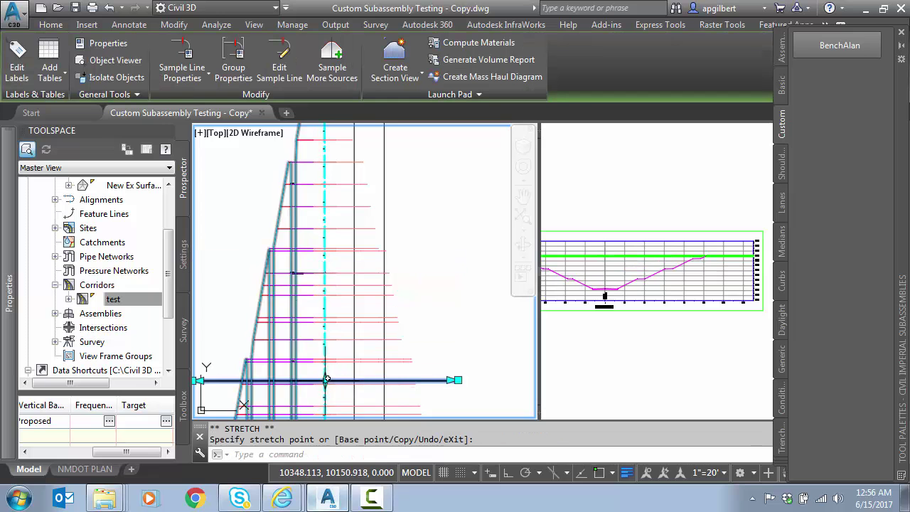
# Step: Move the sample line far north to the narrow part of the corridor and inspect the right slope in its section view
pyautogui.scroll(-5, 325, 380)
pyautogui.scroll(5, 327, 290)
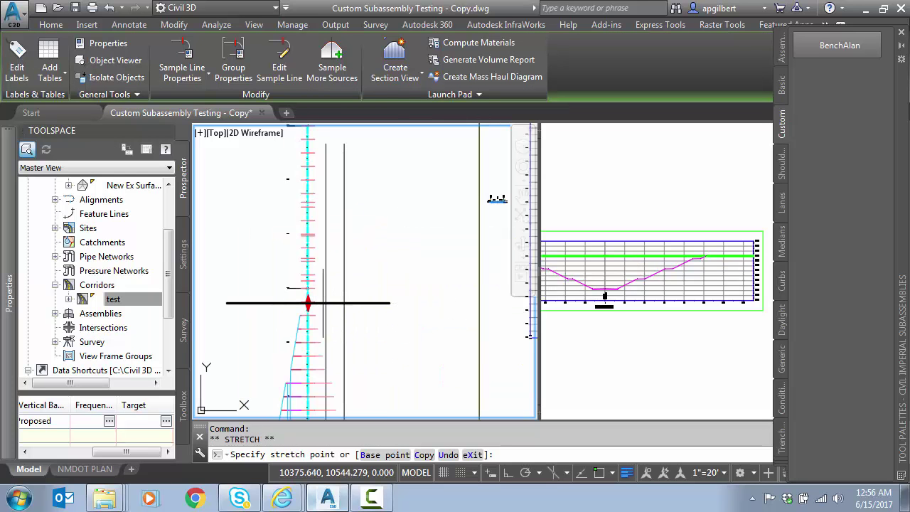
pyautogui.click(325, 340)
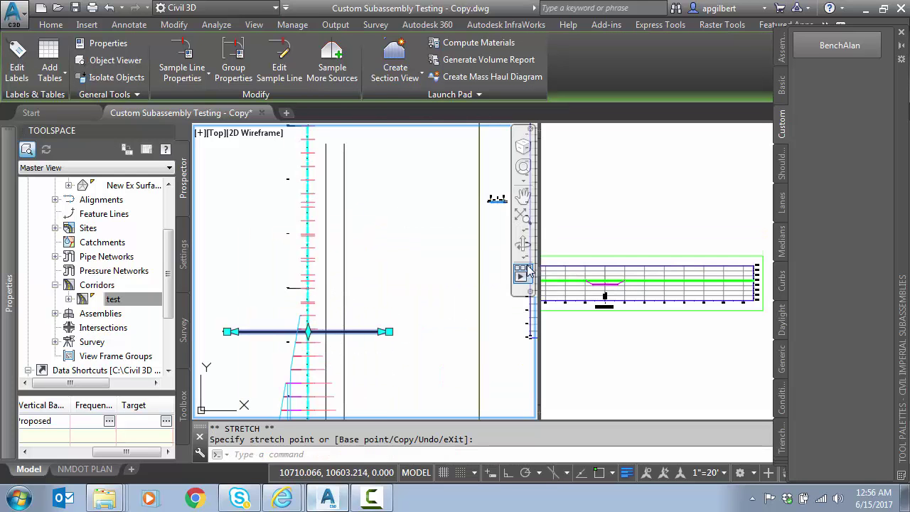
pyautogui.click(580, 290)
pyautogui.scroll(4, 590, 287)
pyautogui.scroll(-4, 592, 288)
pyautogui.scroll(6, 630, 298)
# Step: Move the sample line slightly south to about station 4+34 and check the right-side bench in the section view
pyautogui.click(310, 332)
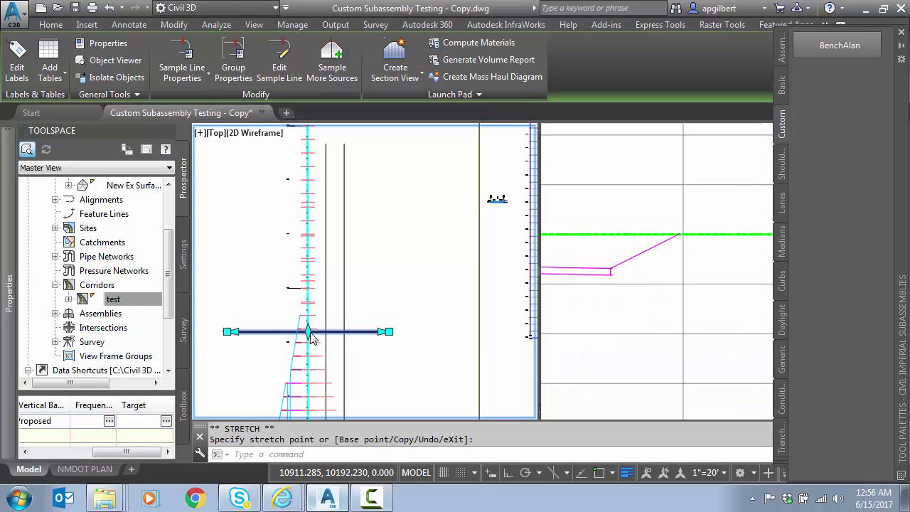
pyautogui.click(307, 331)
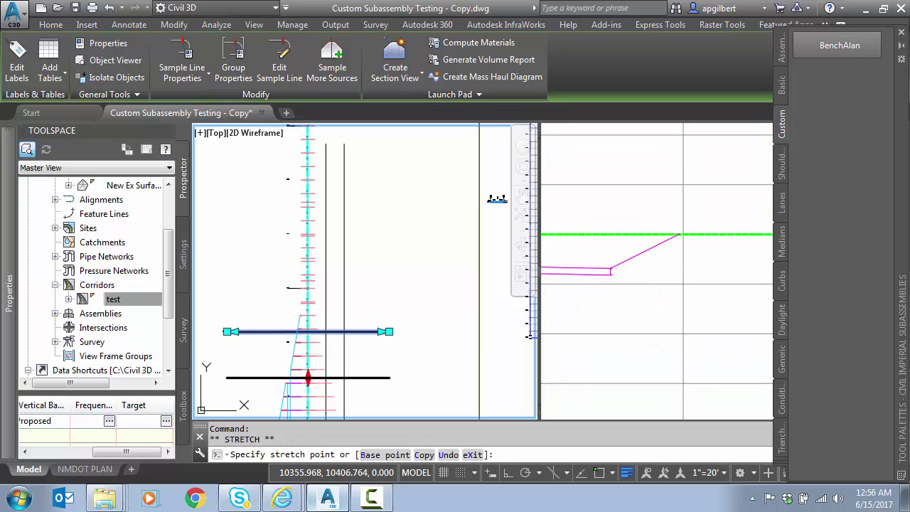
pyautogui.click(309, 374)
pyautogui.scroll(-3, 584, 320)
pyautogui.click(590, 316)
pyautogui.scroll(-3, 589, 315)
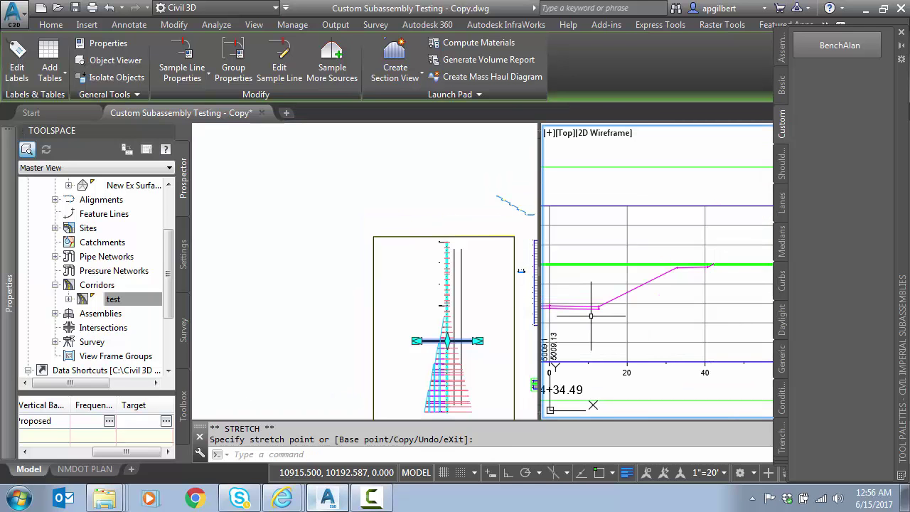